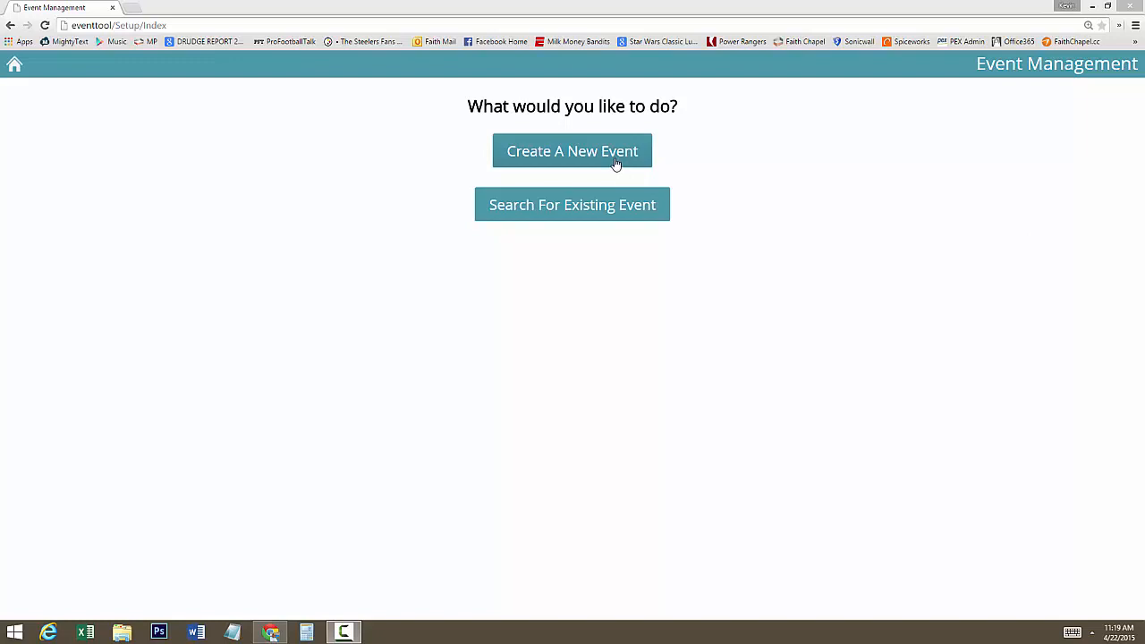
# - Search existing future events for "Thursday" and open the faithGROUPS Thursdays event starting 4/23/2015
pyautogui.click(617, 207)
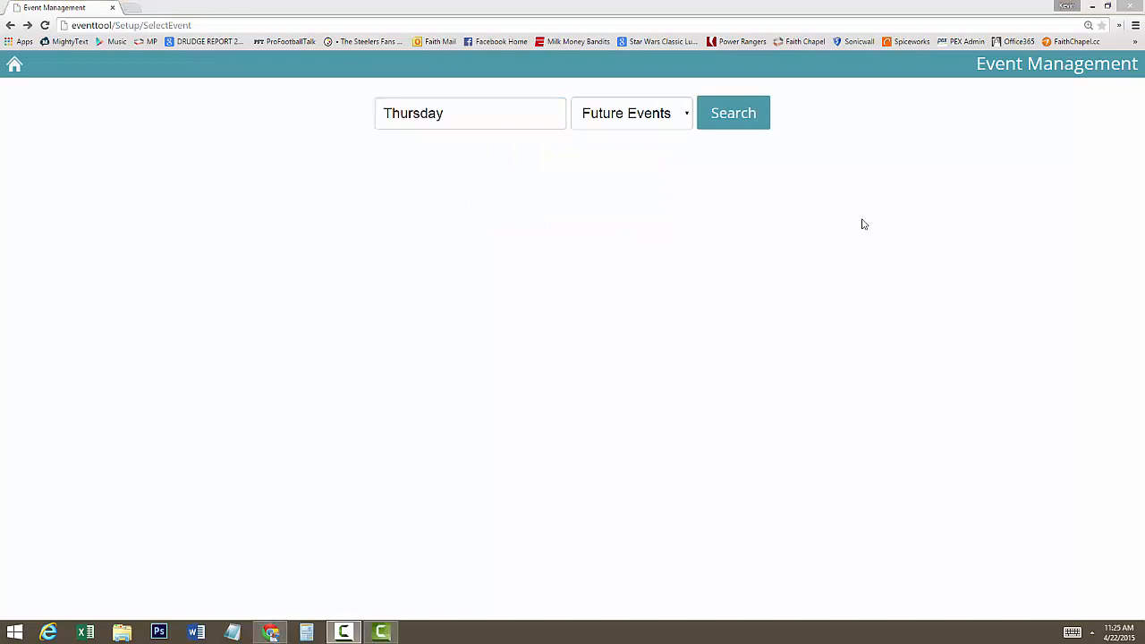
pyautogui.click(740, 120)
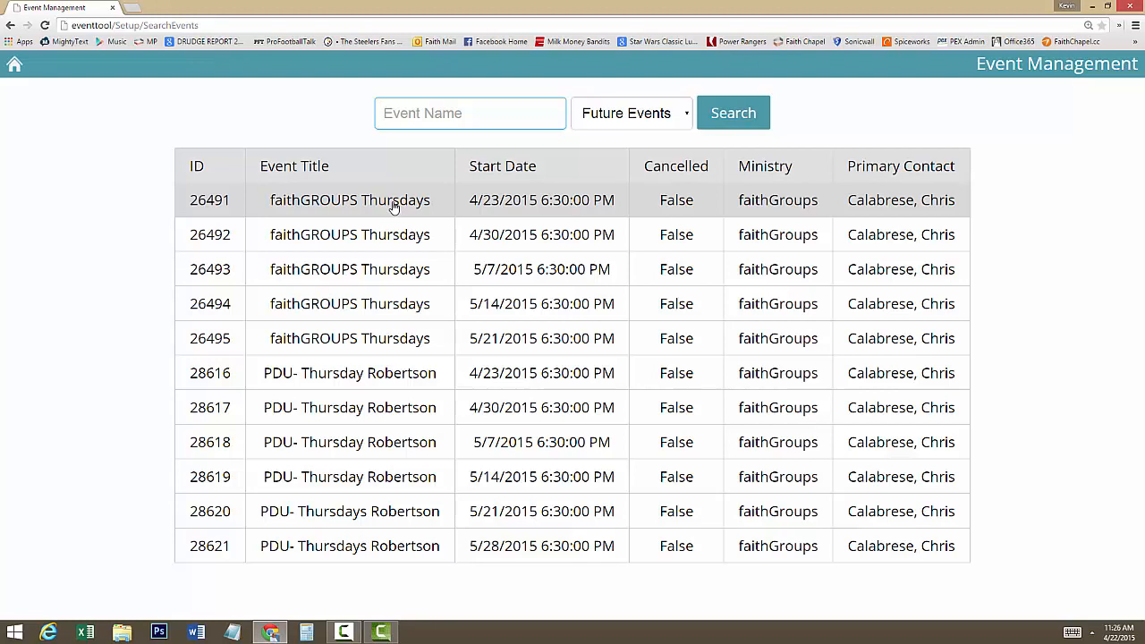
pyautogui.click(393, 205)
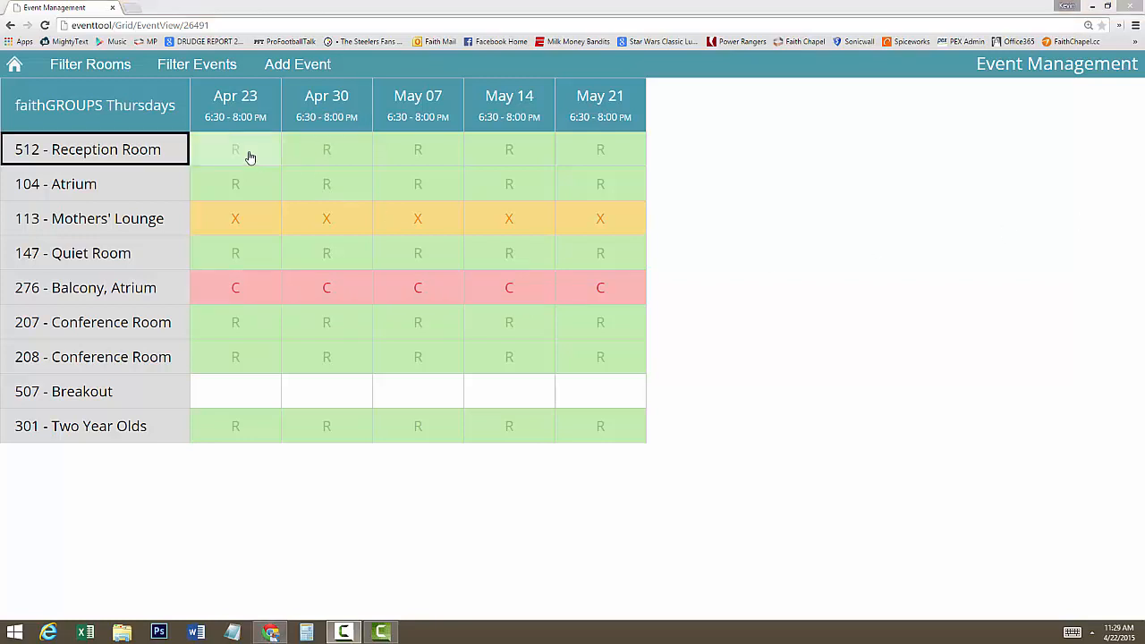
# - View the Apr 23 reservation details for 512 - Reception Room, and close them
pyautogui.click(246, 154)
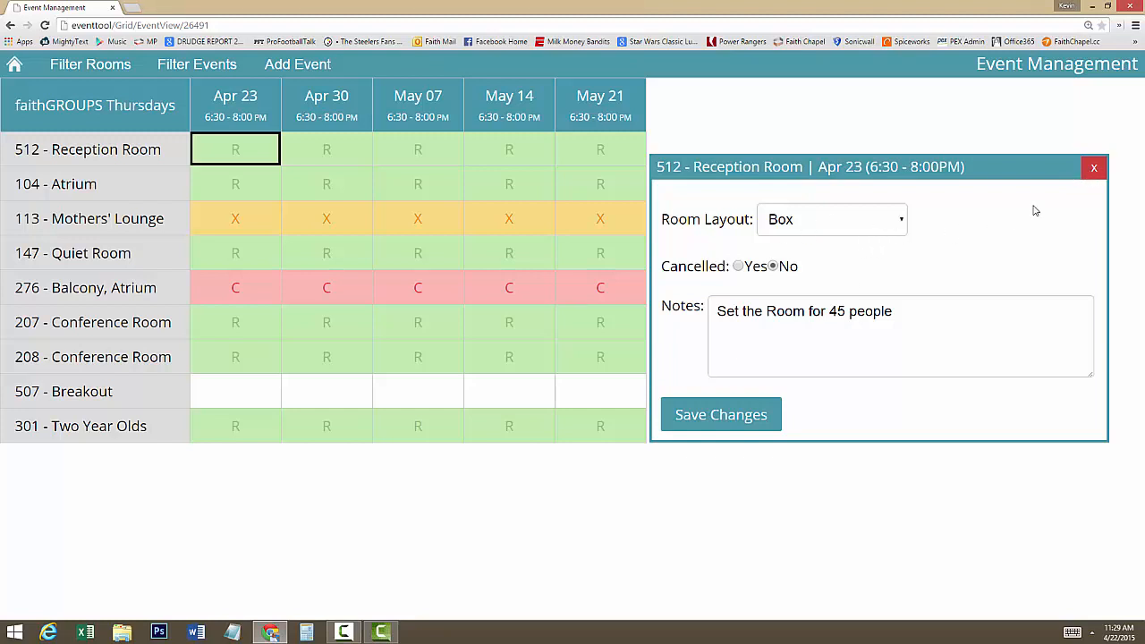
pyautogui.click(1096, 169)
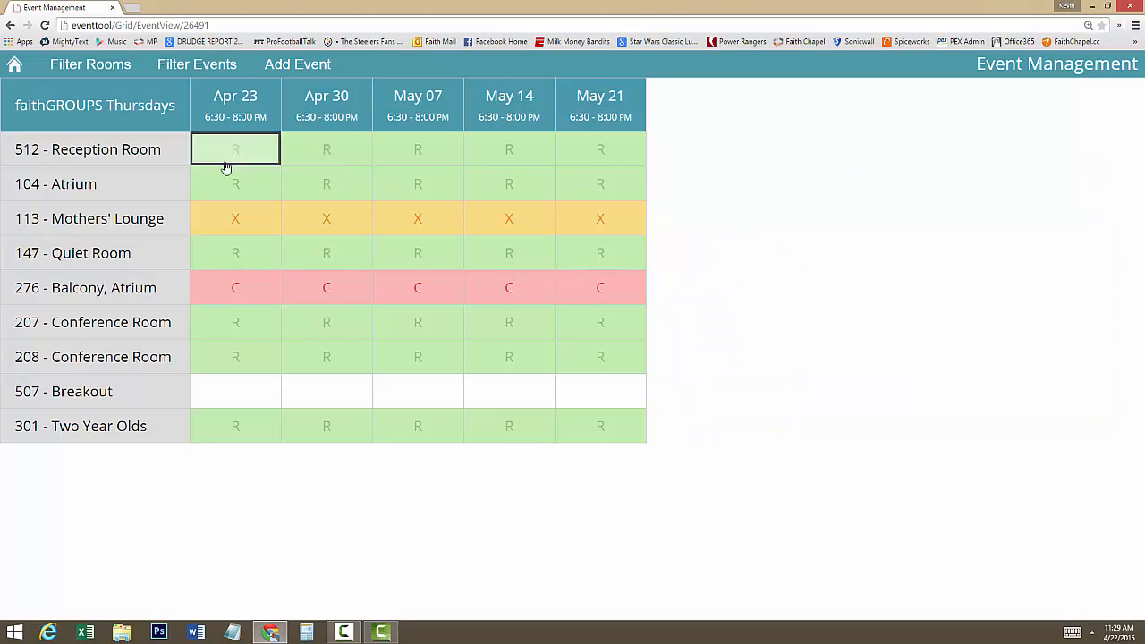
# - Mass assign the Rounds6 room layout to 512 - Reception Room for the event's dates and check its Apr 23 reservation
pyautogui.click(77, 152)
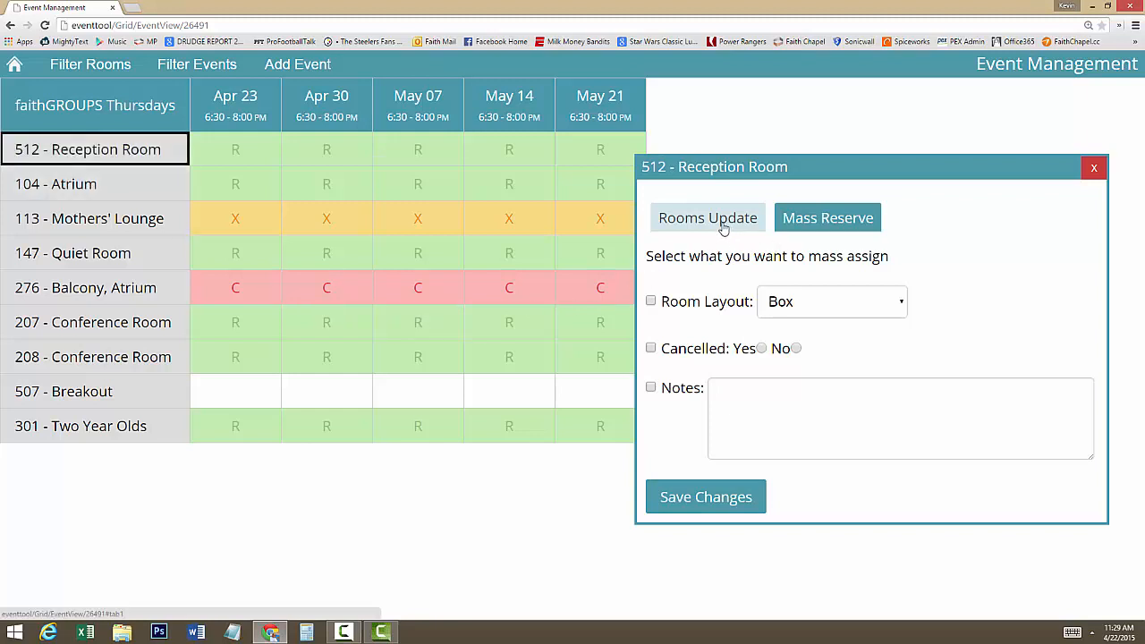
pyautogui.click(652, 302)
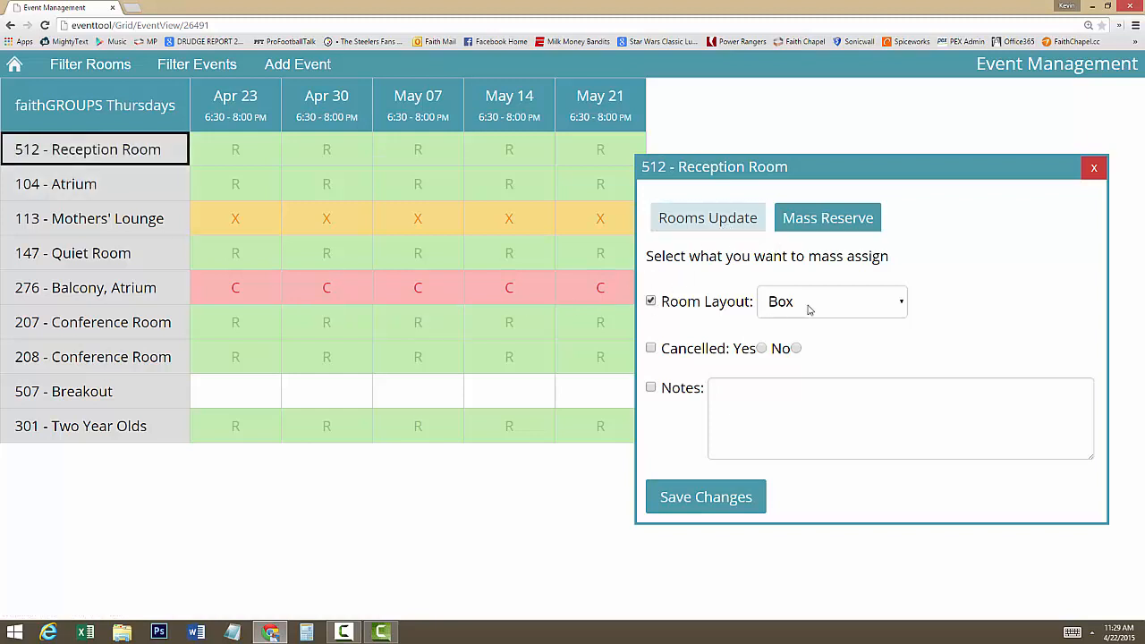
pyautogui.click(901, 302)
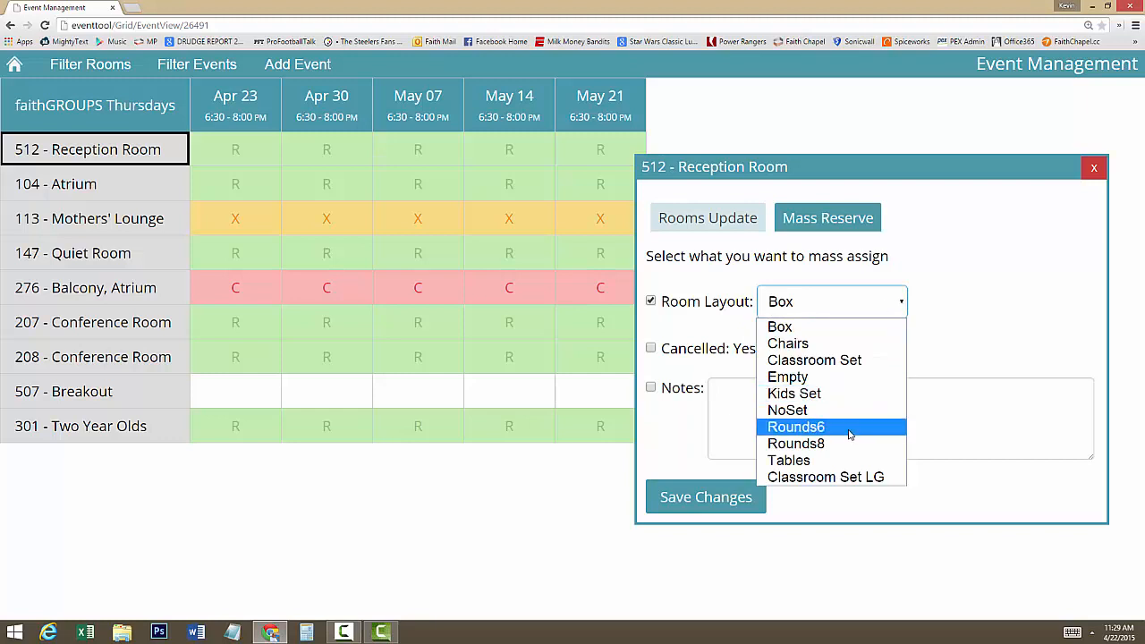
pyautogui.click(850, 429)
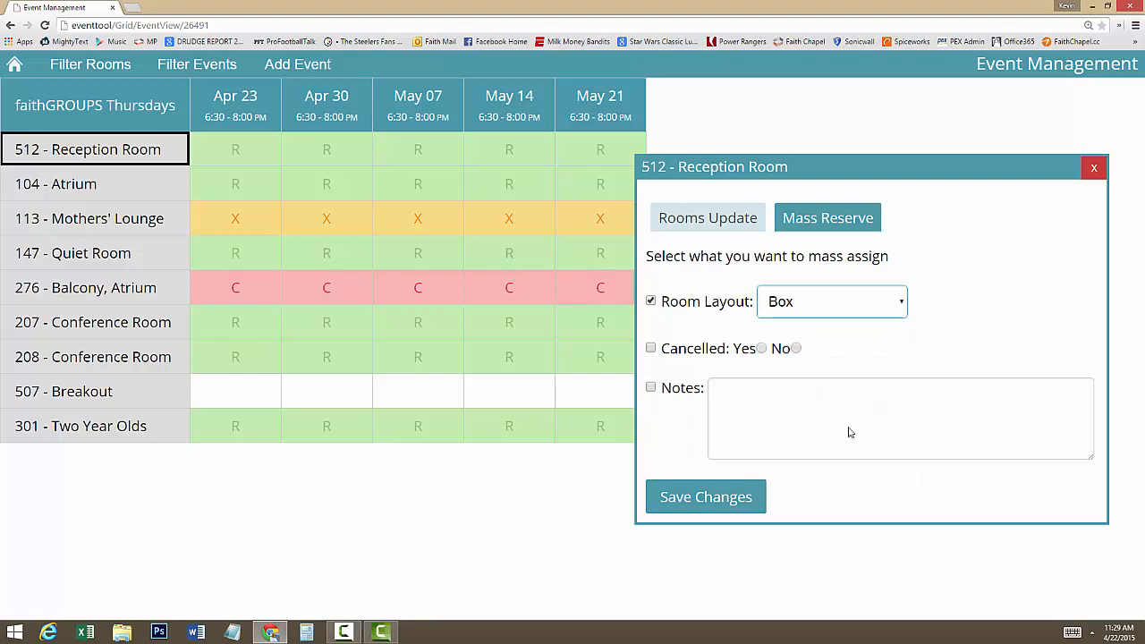
pyautogui.click(703, 497)
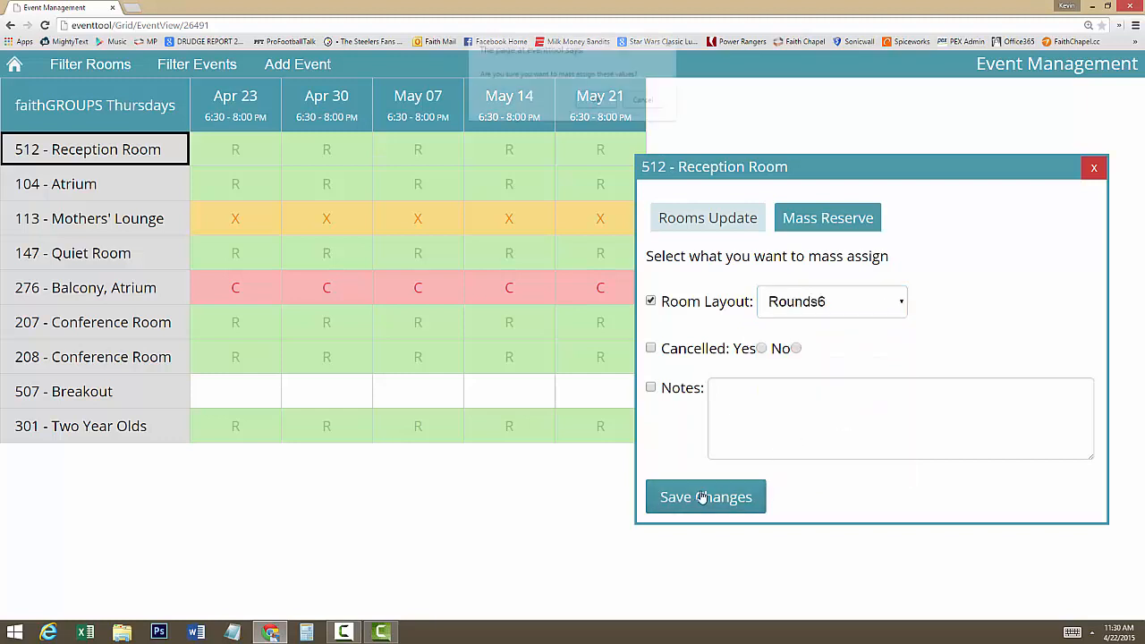
pyautogui.click(597, 100)
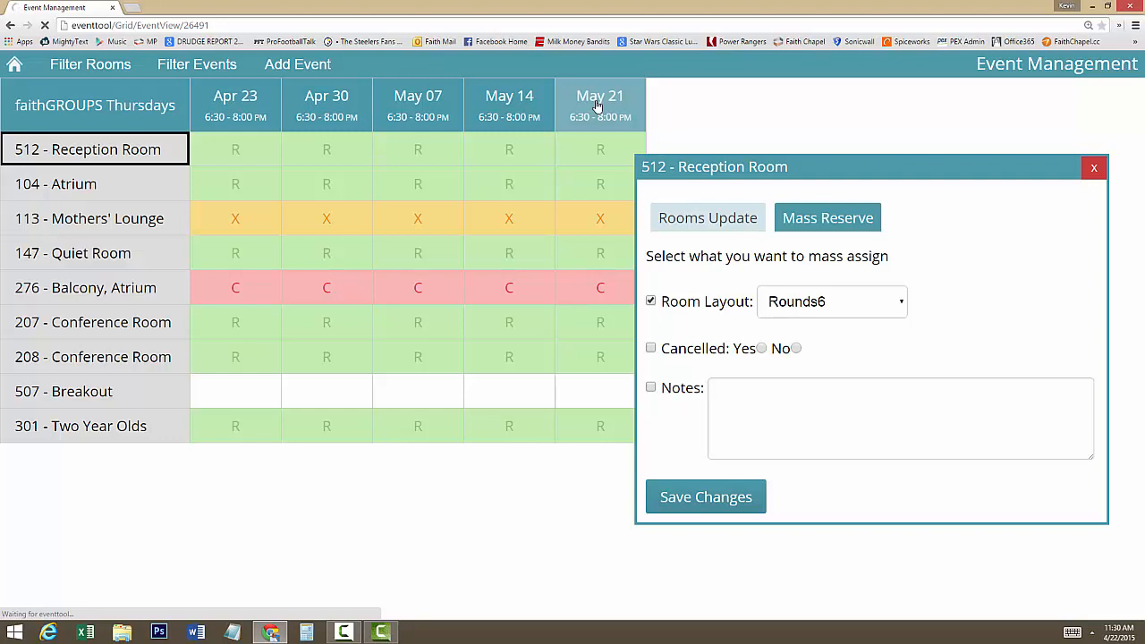
pyautogui.click(248, 154)
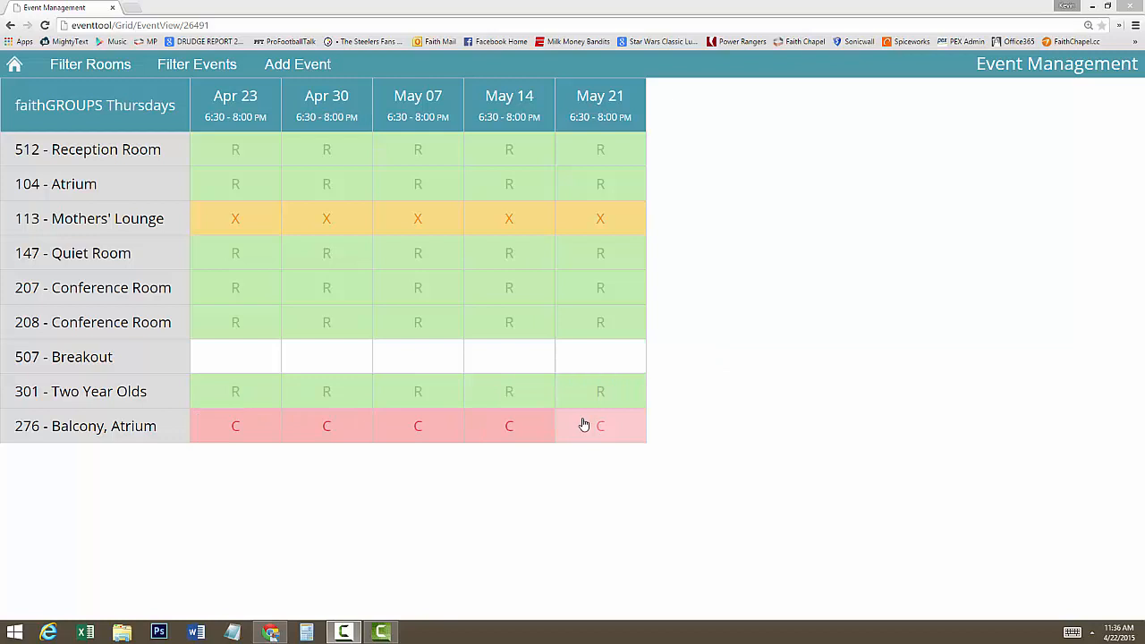
# - Check which event conflicts with the Apr 23 reservation of 276 - Balcony, Atrium, and close the details
pyautogui.click(245, 430)
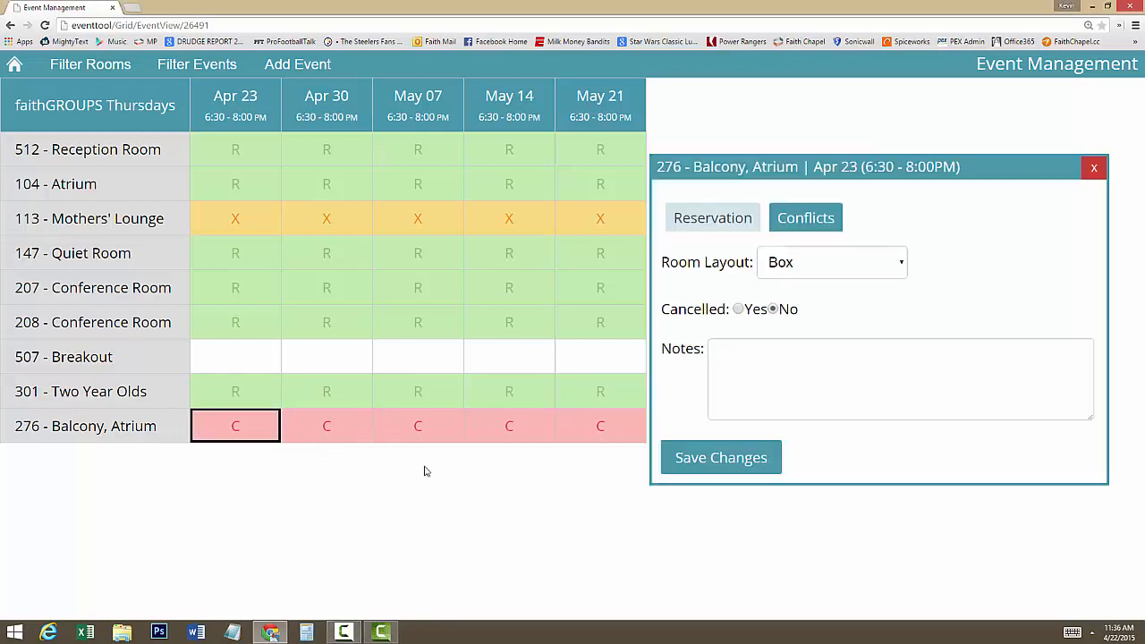
pyautogui.click(805, 221)
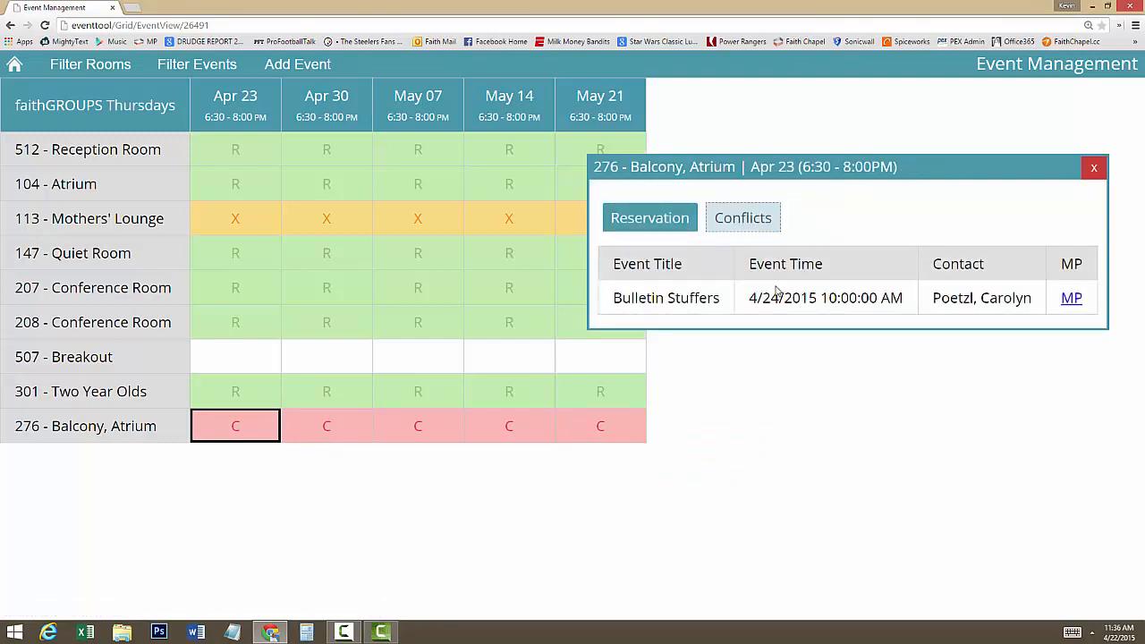
pyautogui.click(1088, 172)
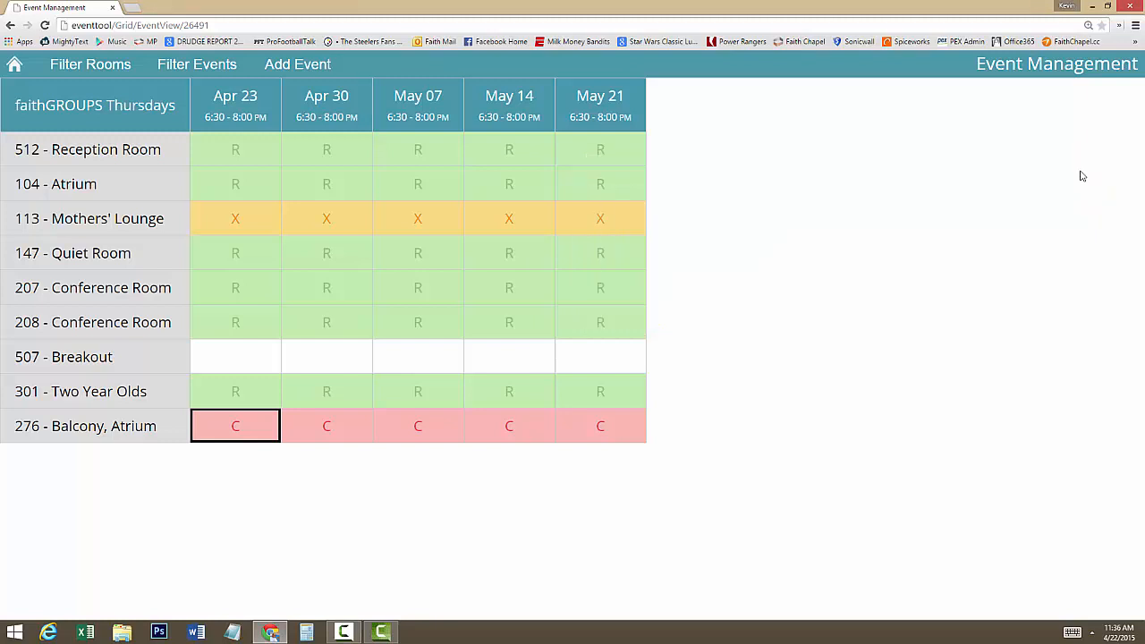
# - Mass assign Cancelled: Yes to the 276 - Balcony, Atrium reservations and confirm the change
pyautogui.click(100, 430)
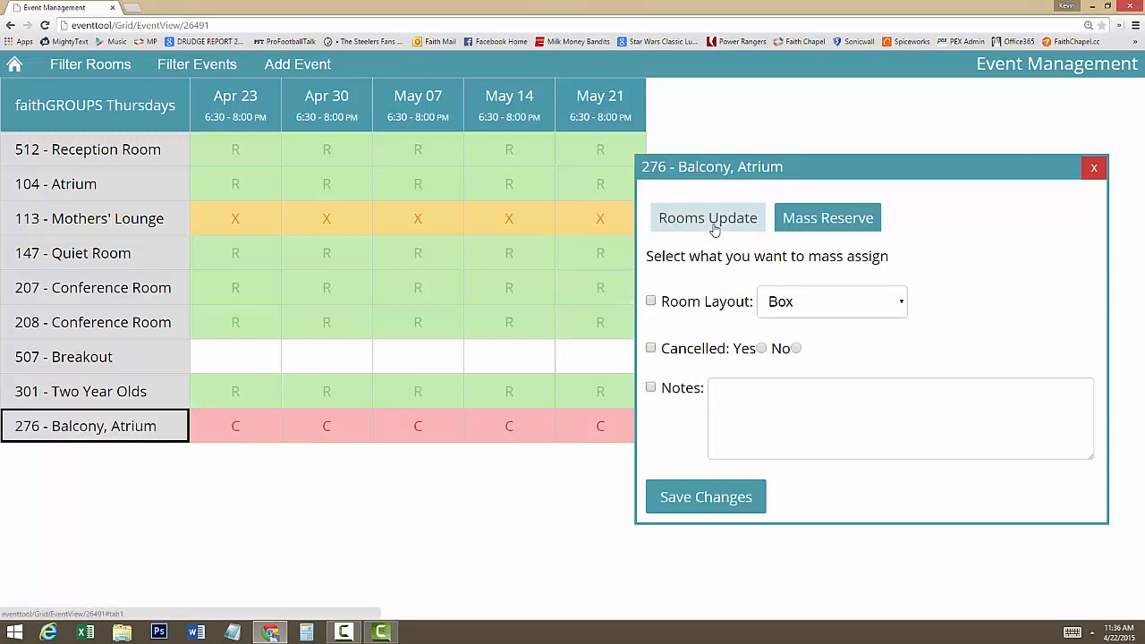
pyautogui.click(651, 349)
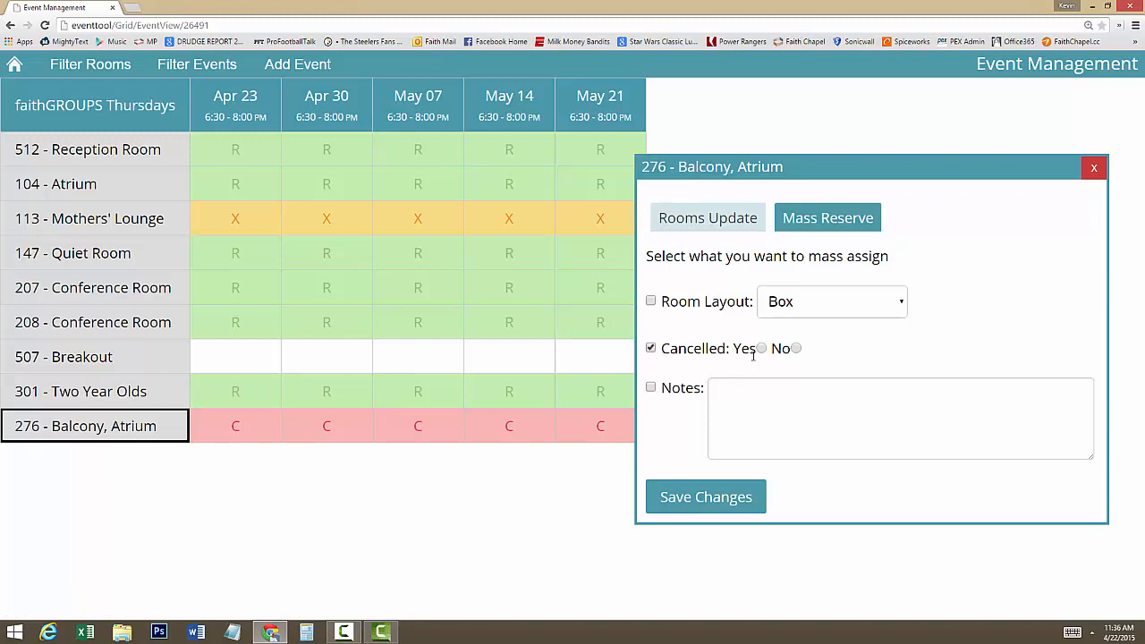
pyautogui.click(694, 507)
pyautogui.click(597, 101)
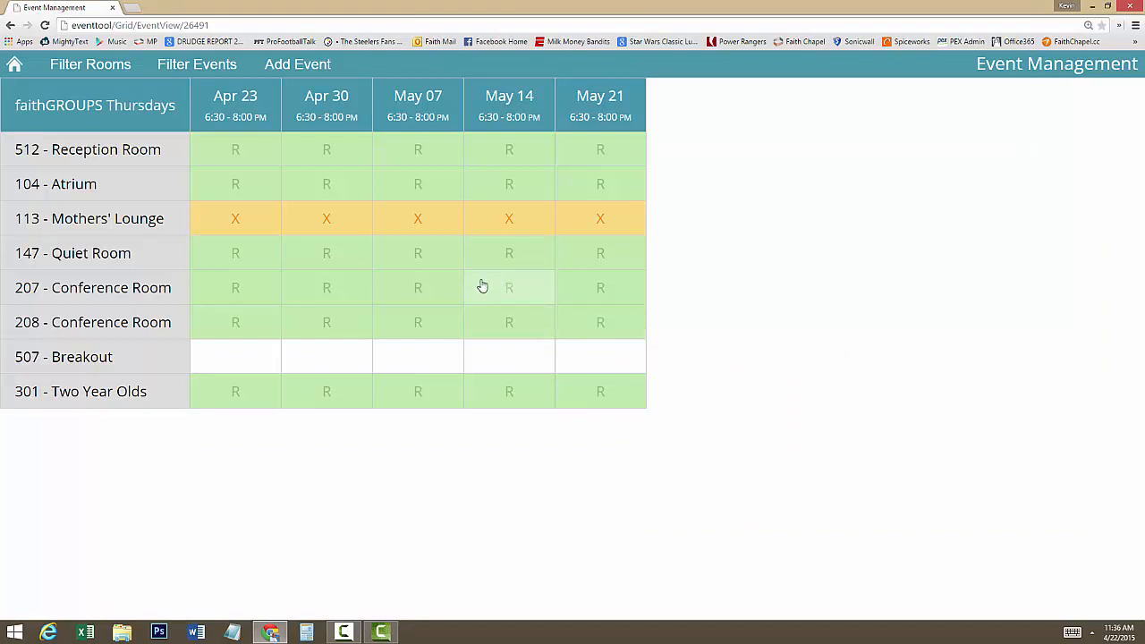
# - Filter the room grid to show All Rooms of all types
pyautogui.click(90, 68)
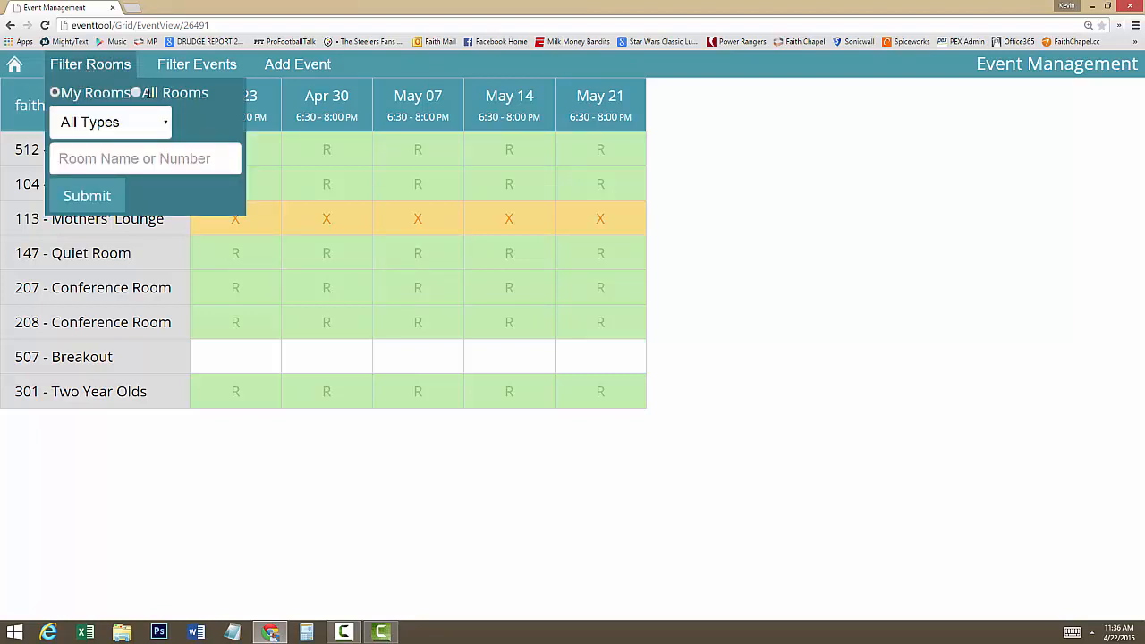
pyautogui.click(136, 93)
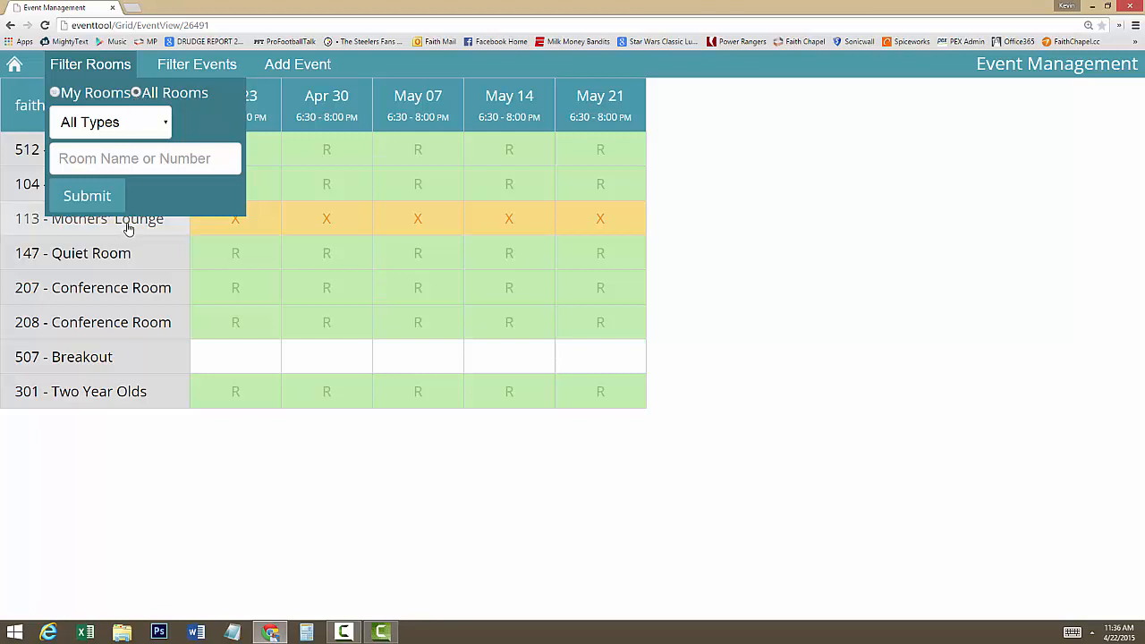
pyautogui.click(100, 197)
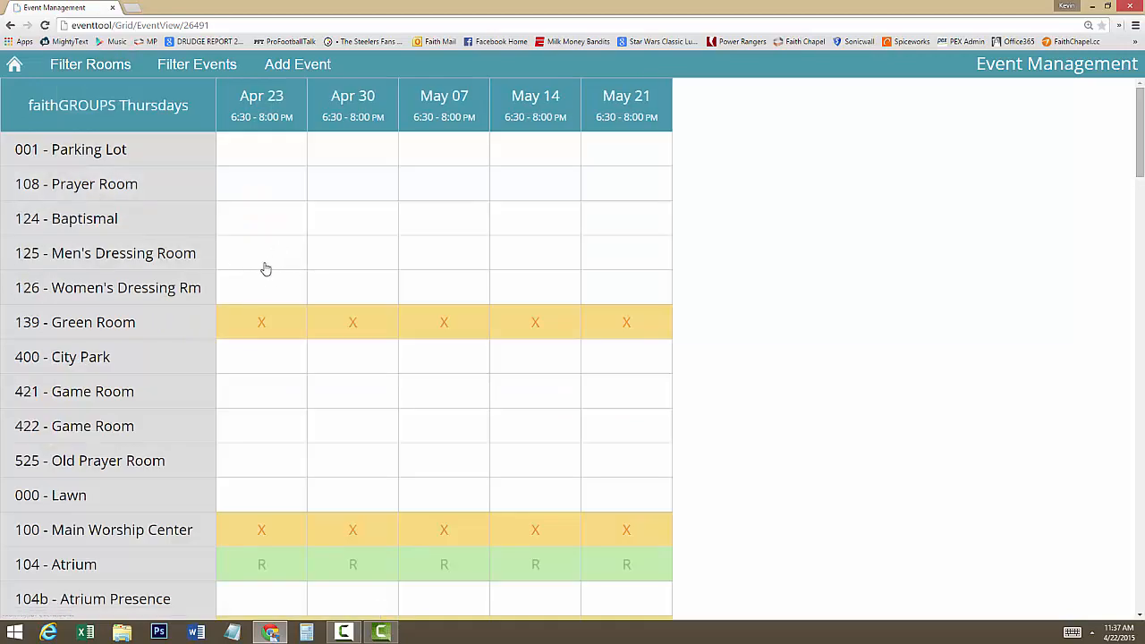
# - Look through the room list and check the other events in 276 - Balcony, Atrium on Apr 23
pyautogui.scroll(-1, 264, 268)
pyautogui.scroll(-2, 264, 269)
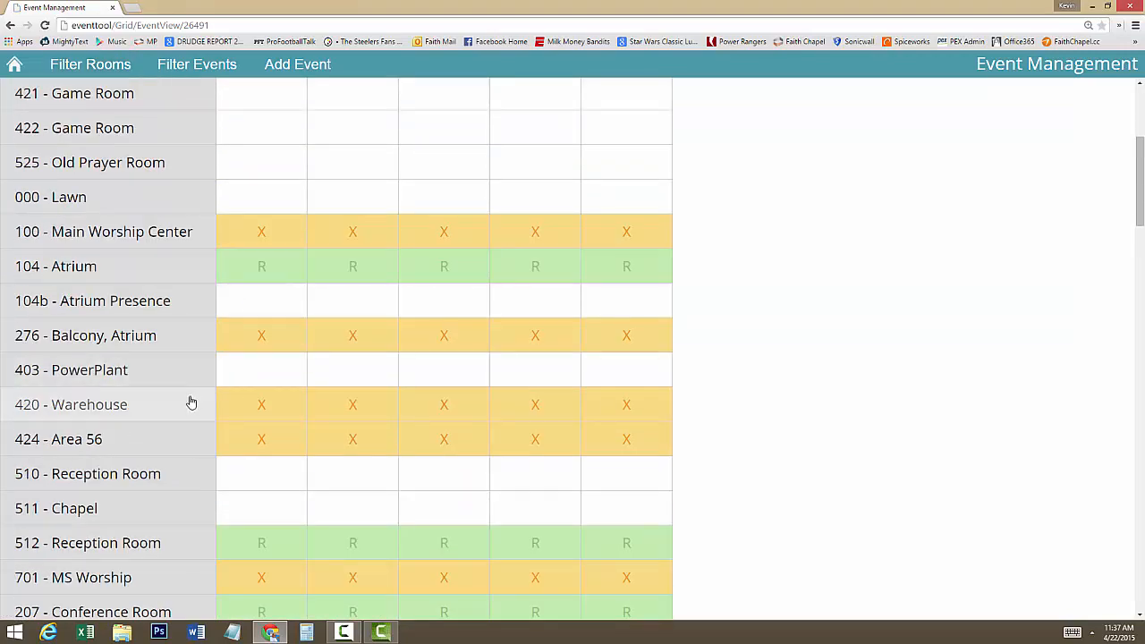
pyautogui.scroll(-3, 179, 322)
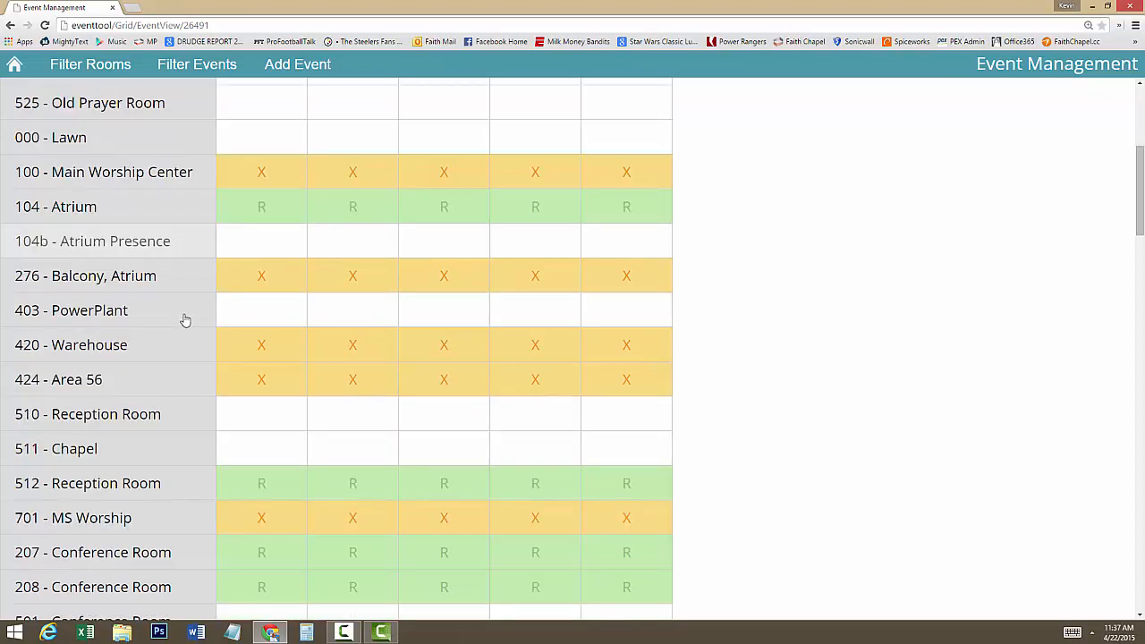
pyautogui.scroll(2, 161, 308)
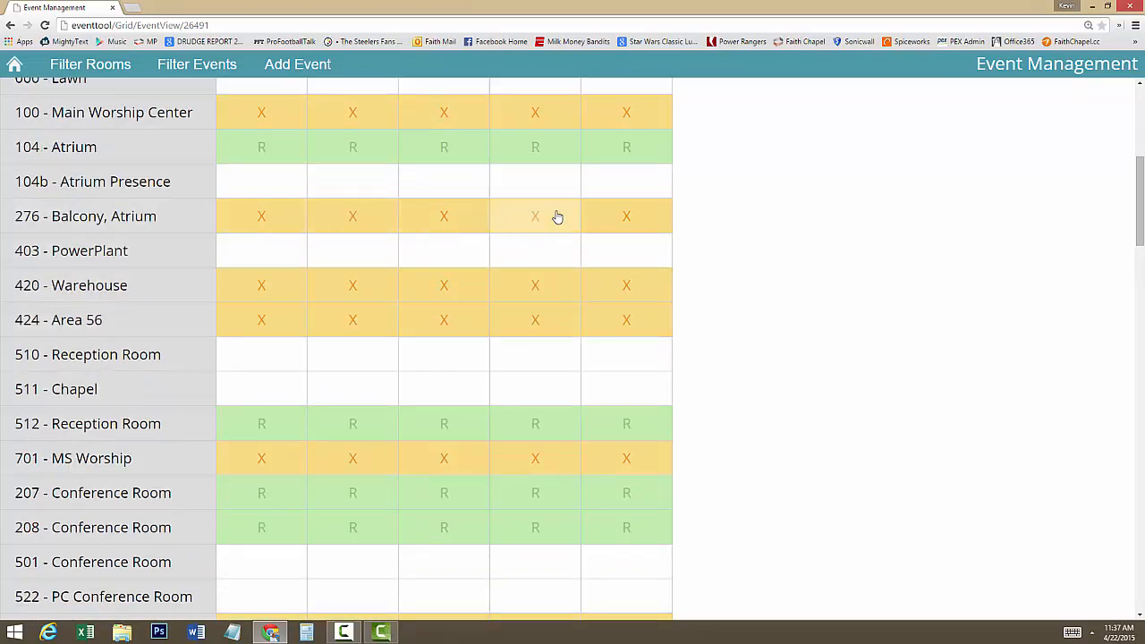
pyautogui.click(252, 227)
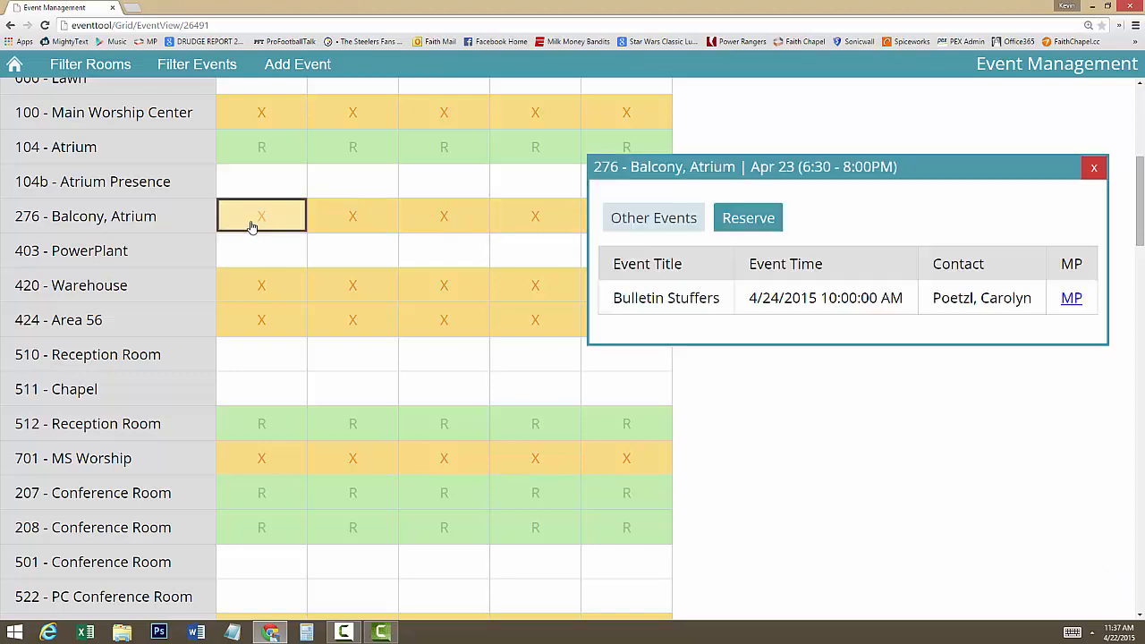
pyautogui.click(1092, 168)
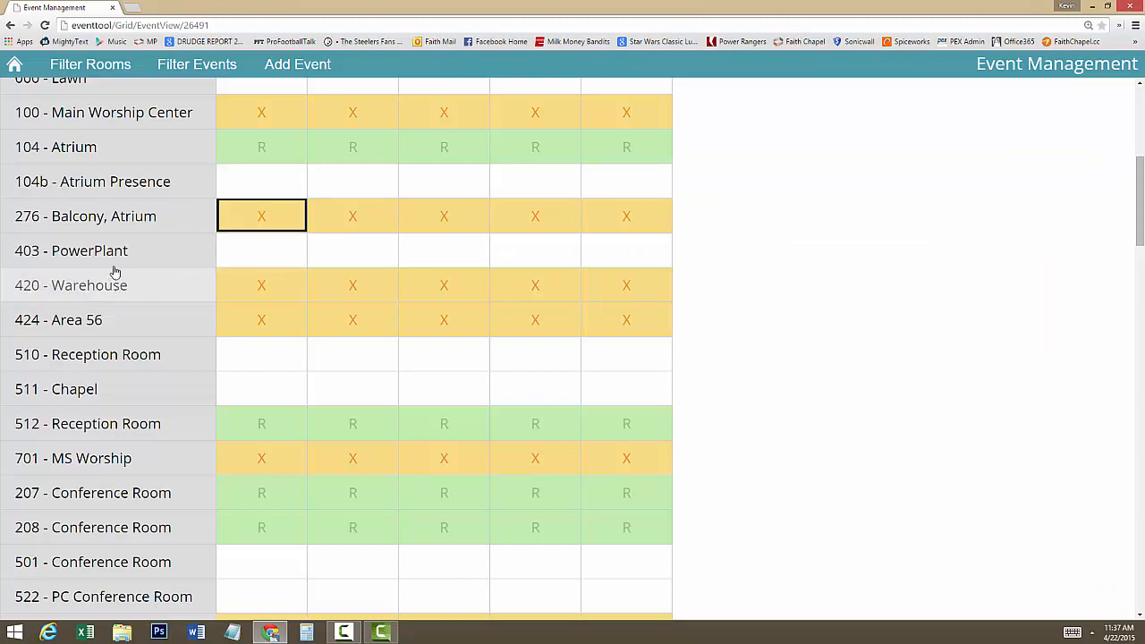
# - Mass reserve 510 - Reception Room for all five dates from Apr 23 to May 21 with the Rounds6 layout and no notes
pyautogui.click(94, 359)
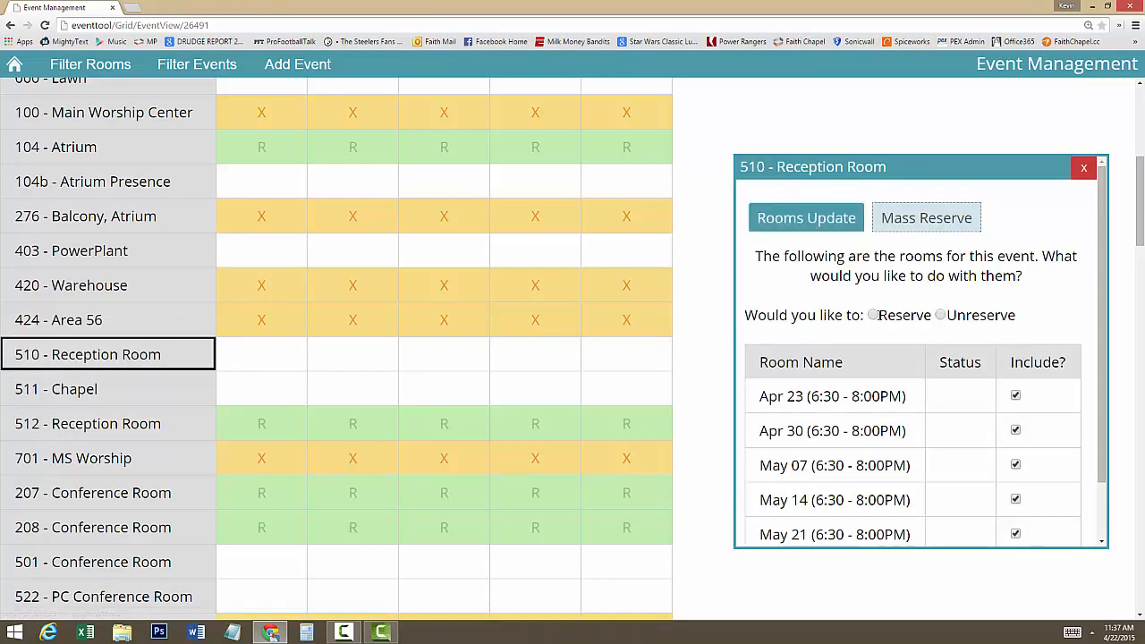
pyautogui.click(873, 315)
pyautogui.scroll(-1, 975, 347)
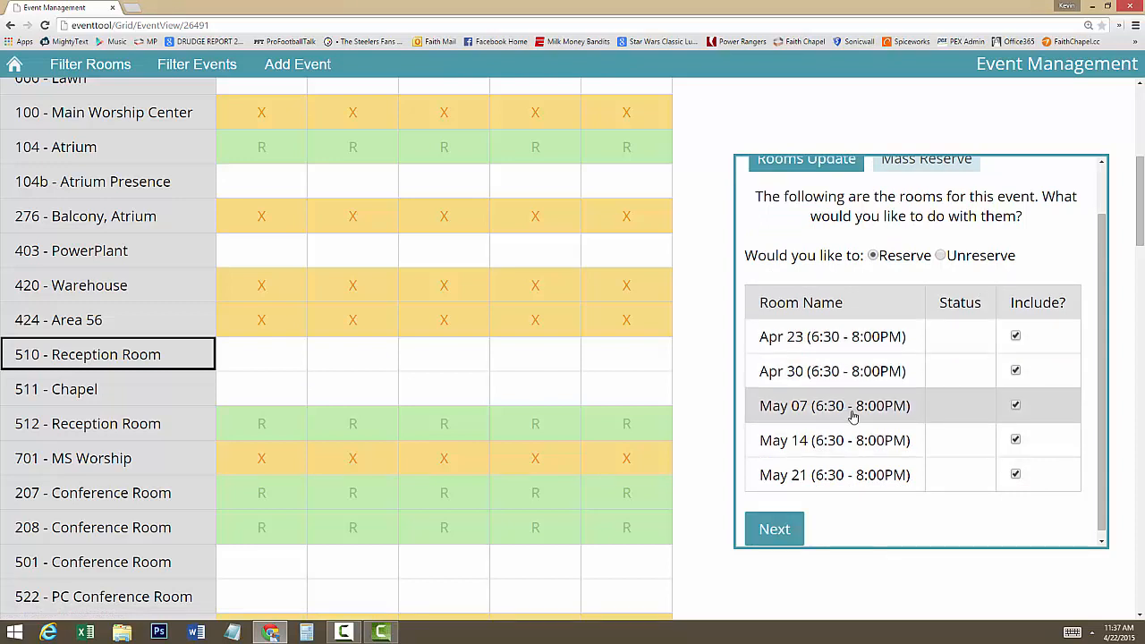
pyautogui.click(1016, 373)
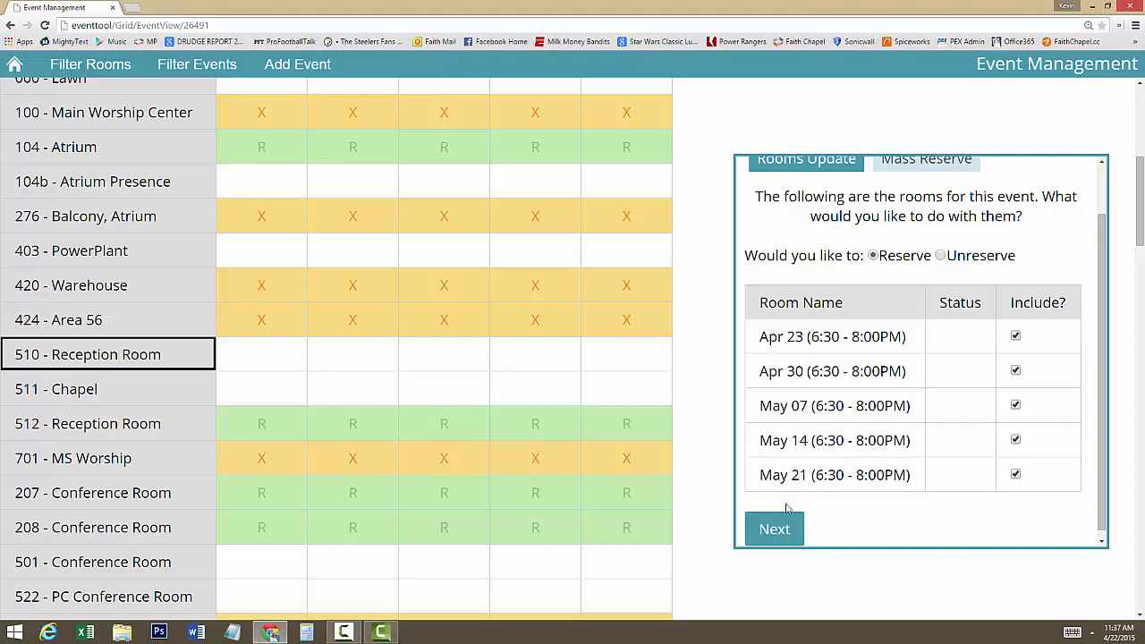
pyautogui.click(775, 530)
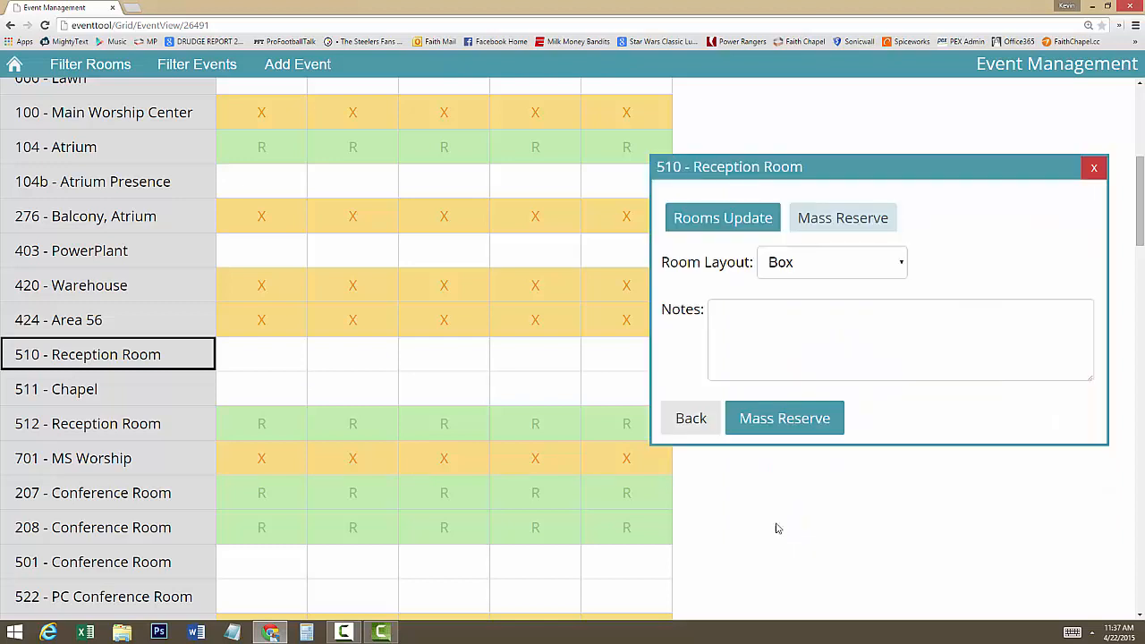
pyautogui.click(902, 268)
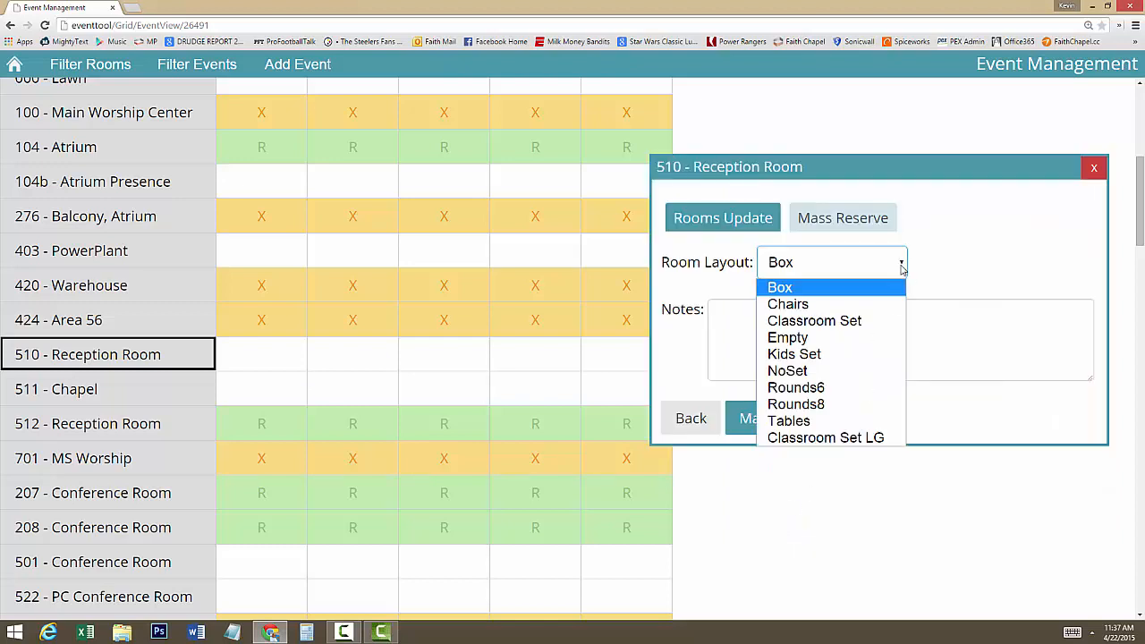
pyautogui.click(849, 388)
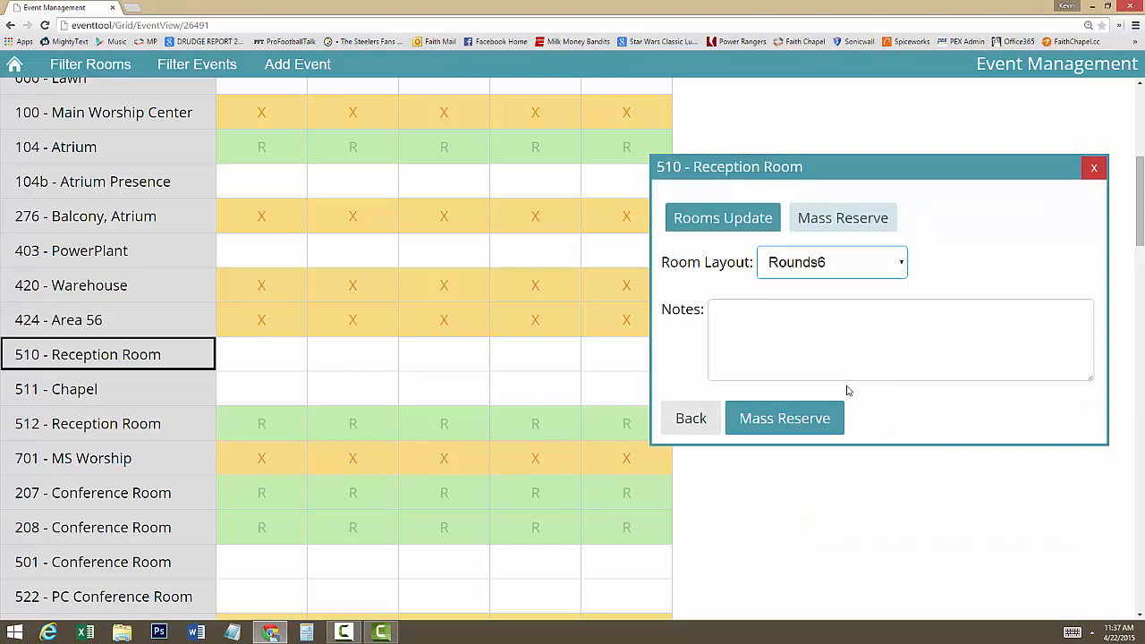
pyautogui.click(826, 311)
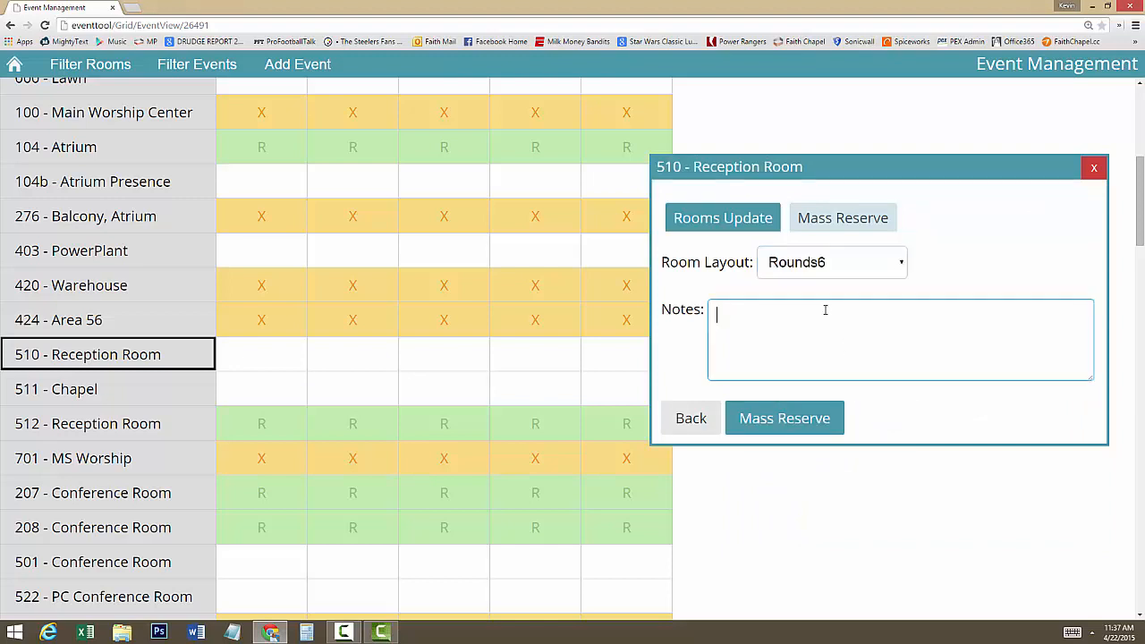
pyautogui.click(772, 423)
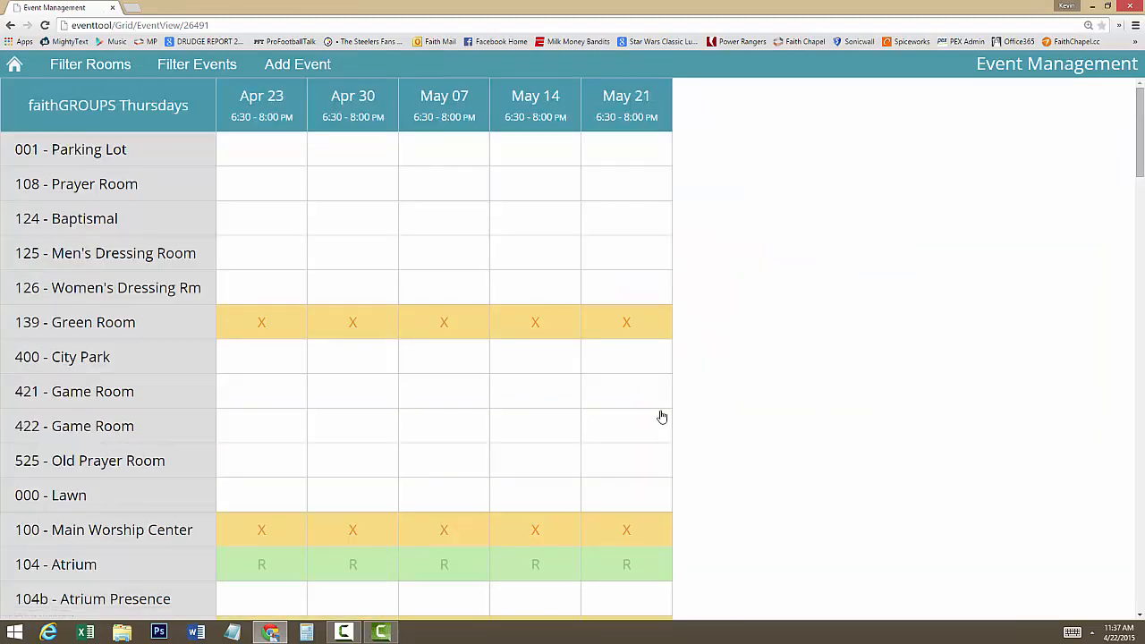
# - Filter the room grid to show only My Rooms, keeping all room types
pyautogui.click(97, 66)
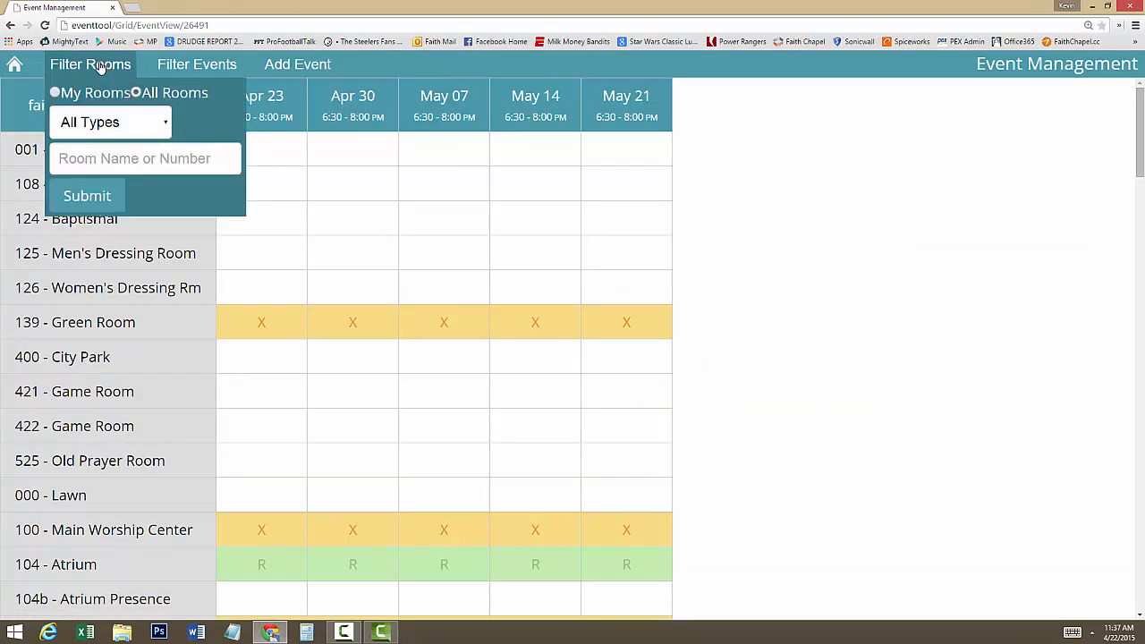
pyautogui.click(75, 196)
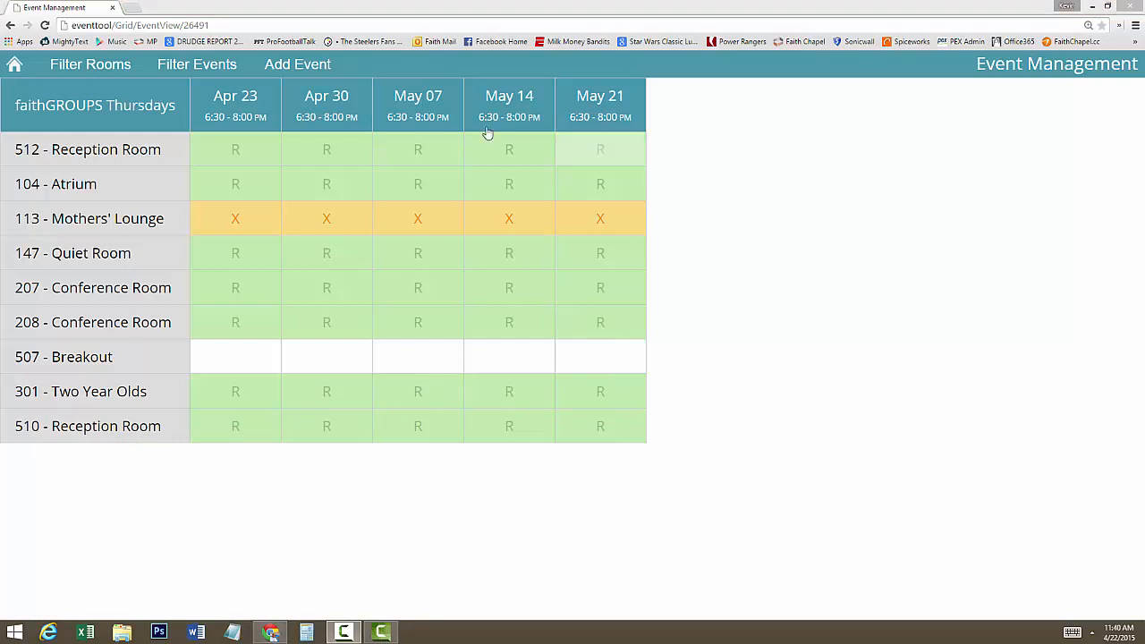
# - Start a new faithGROUPS Thursdays event with 0 minutes for setup and a start date of 05/28/2015 06:00 PM
pyautogui.click(314, 76)
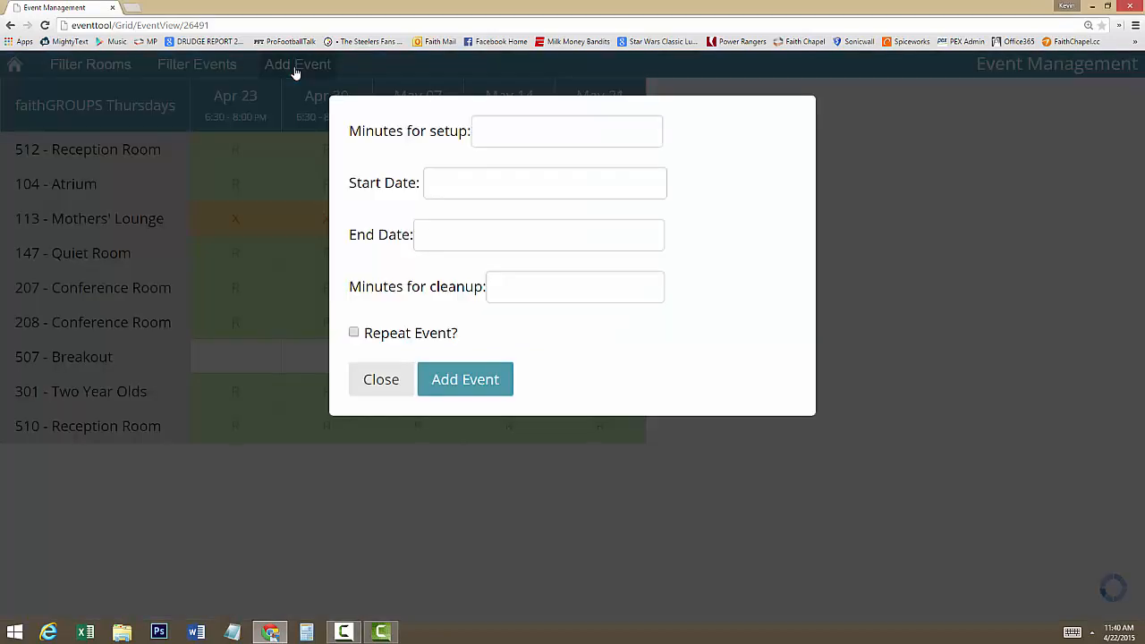
pyautogui.click(545, 140)
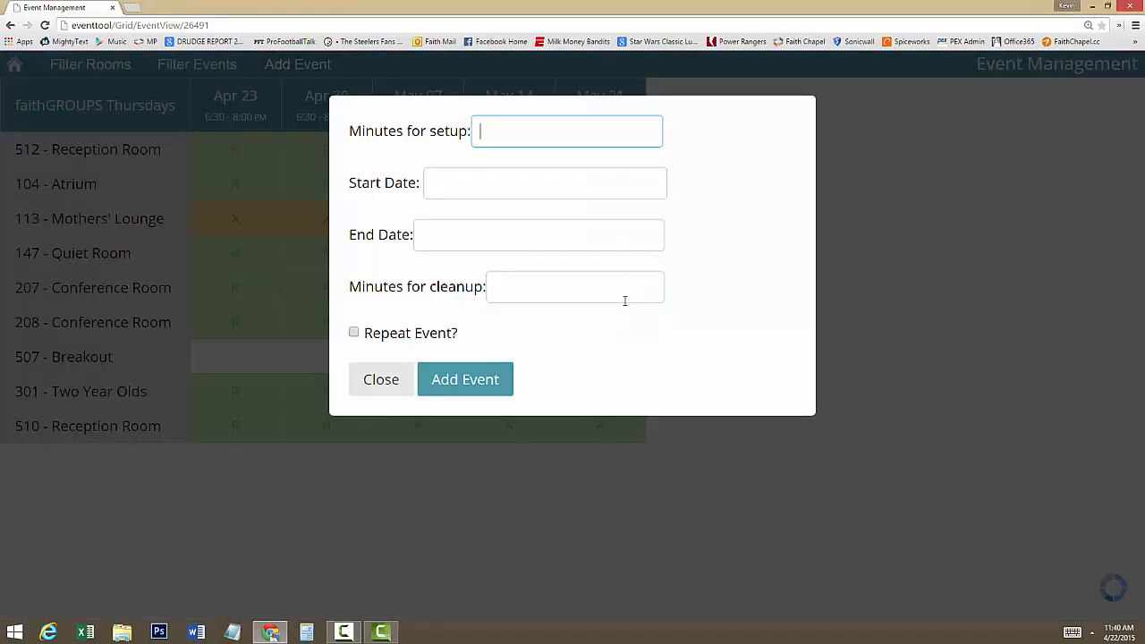
pyautogui.write('0')
pyautogui.press('Tab')
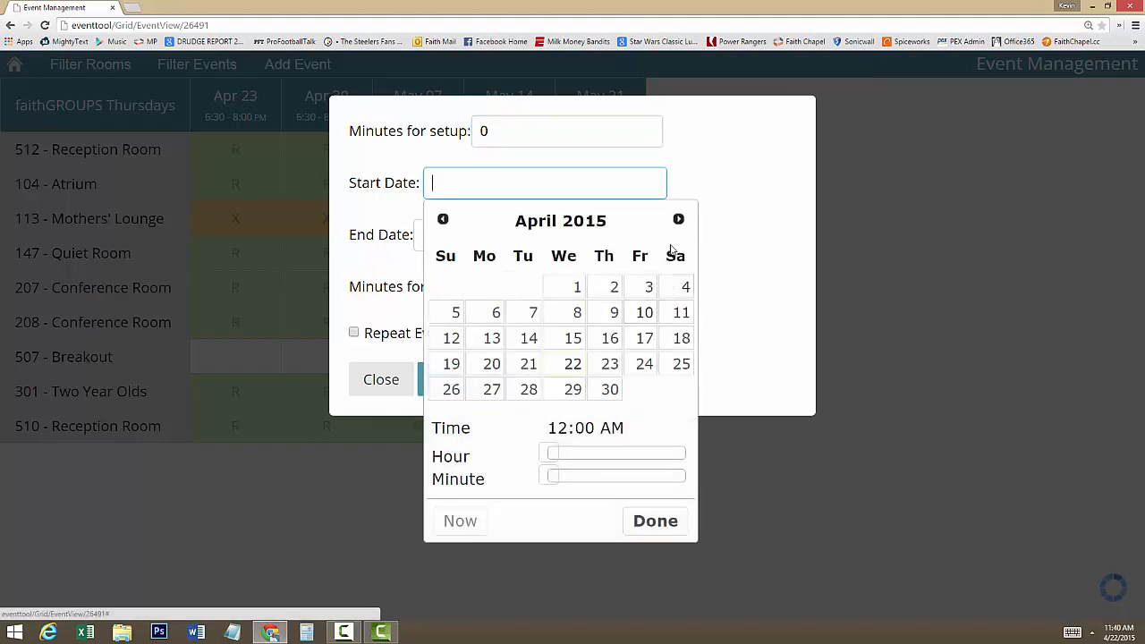
pyautogui.click(678, 220)
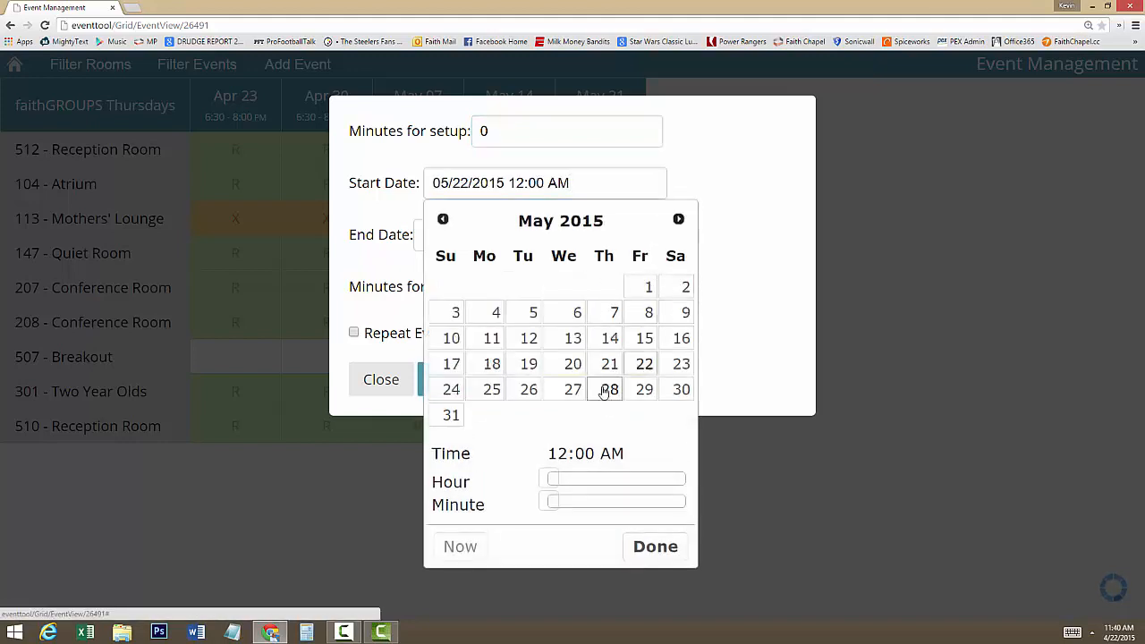
pyautogui.click(605, 390)
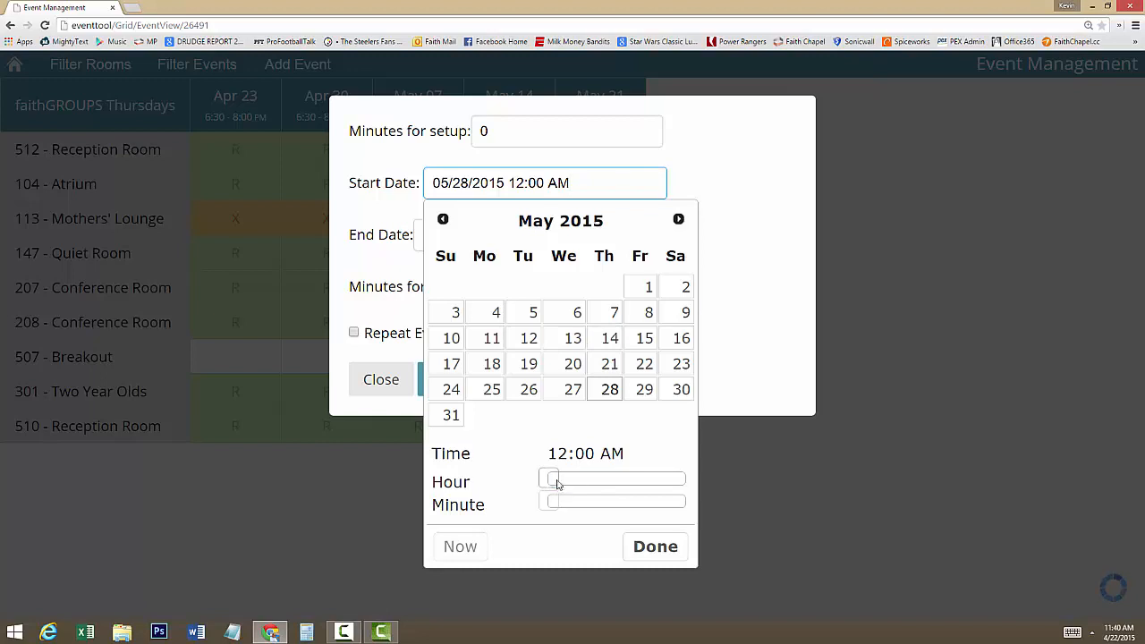
pyautogui.moveTo(557, 484); pyautogui.dragTo(656, 482)
pyautogui.click(642, 548)
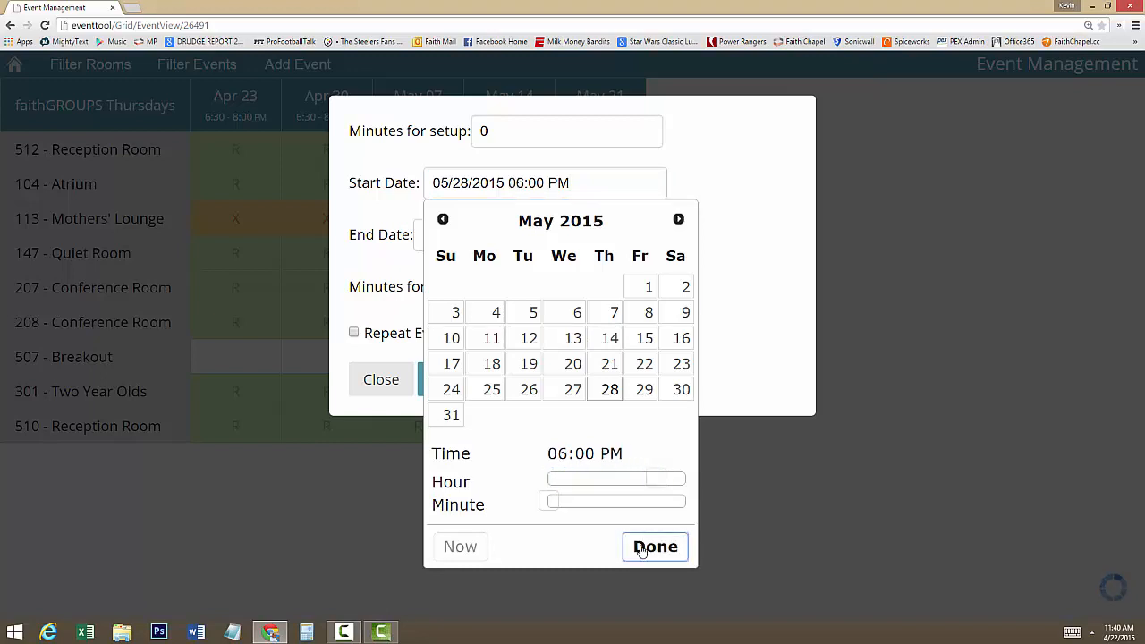
# - Set the end date to 05/28/2015 08:00 PM with 0 minutes for cleanup, and add the event
pyautogui.click(514, 231)
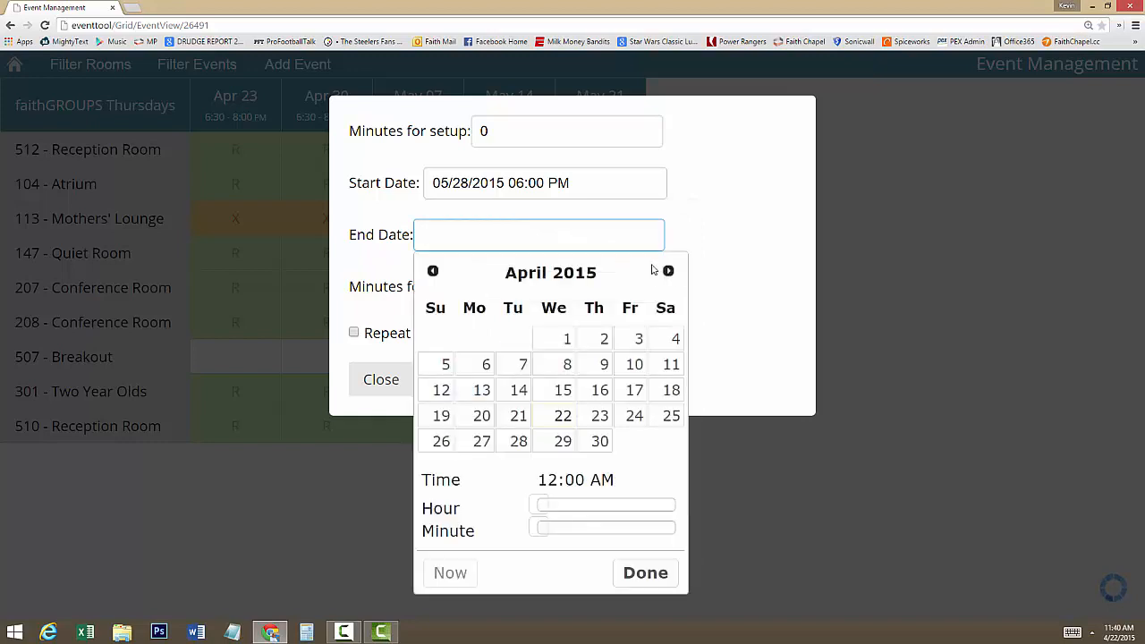
pyautogui.click(668, 270)
pyautogui.click(601, 442)
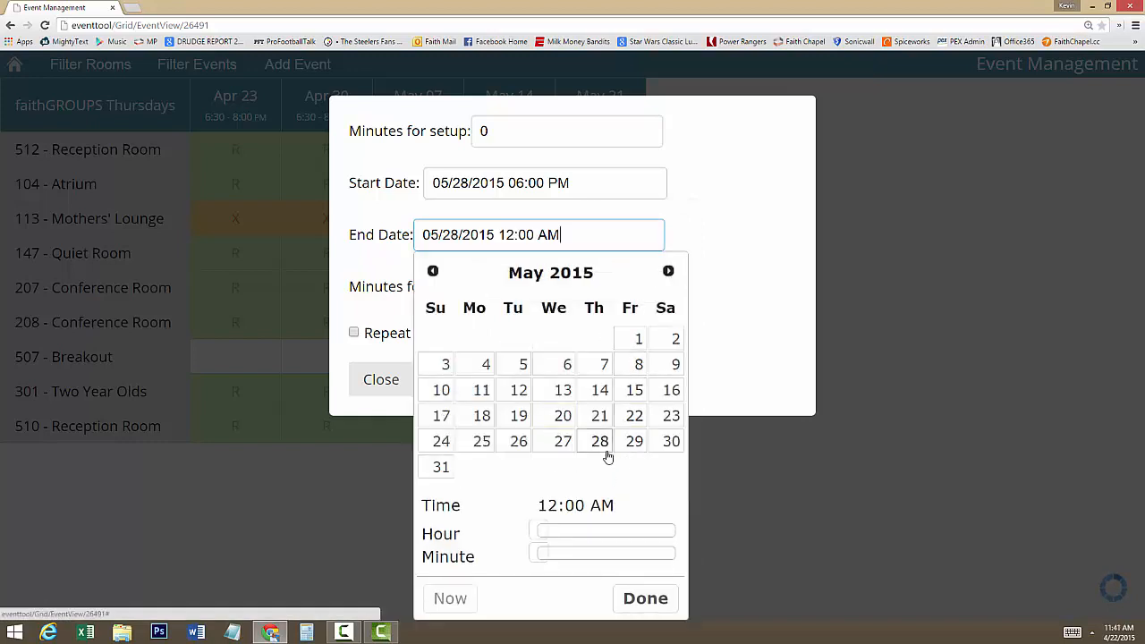
pyautogui.moveTo(542, 532); pyautogui.dragTo(672, 547)
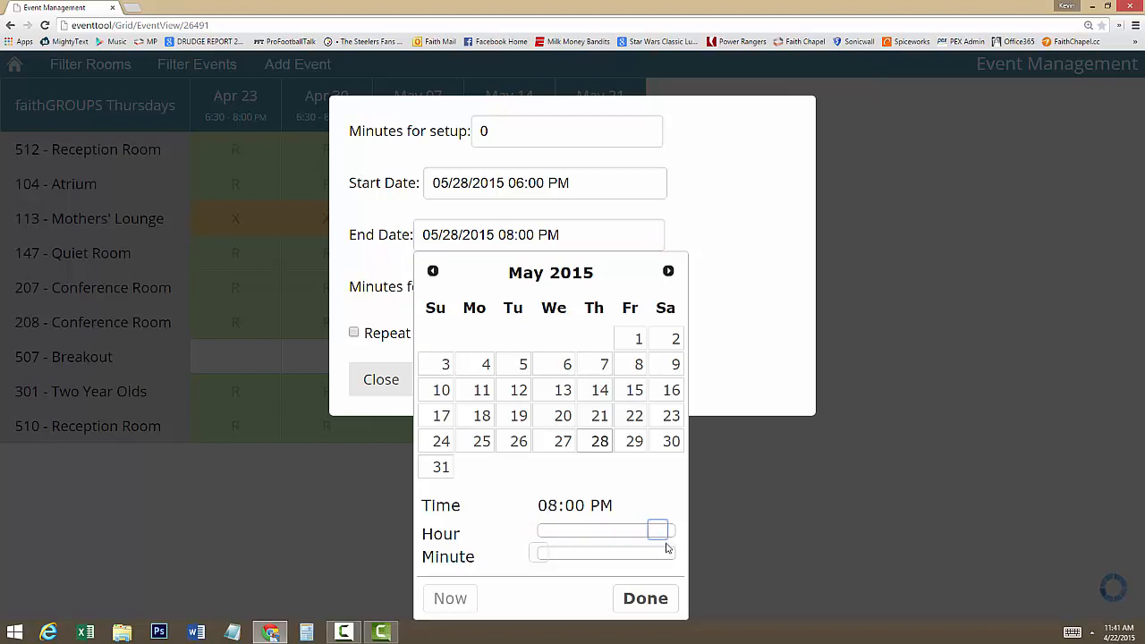
pyautogui.click(645, 600)
pyautogui.click(517, 291)
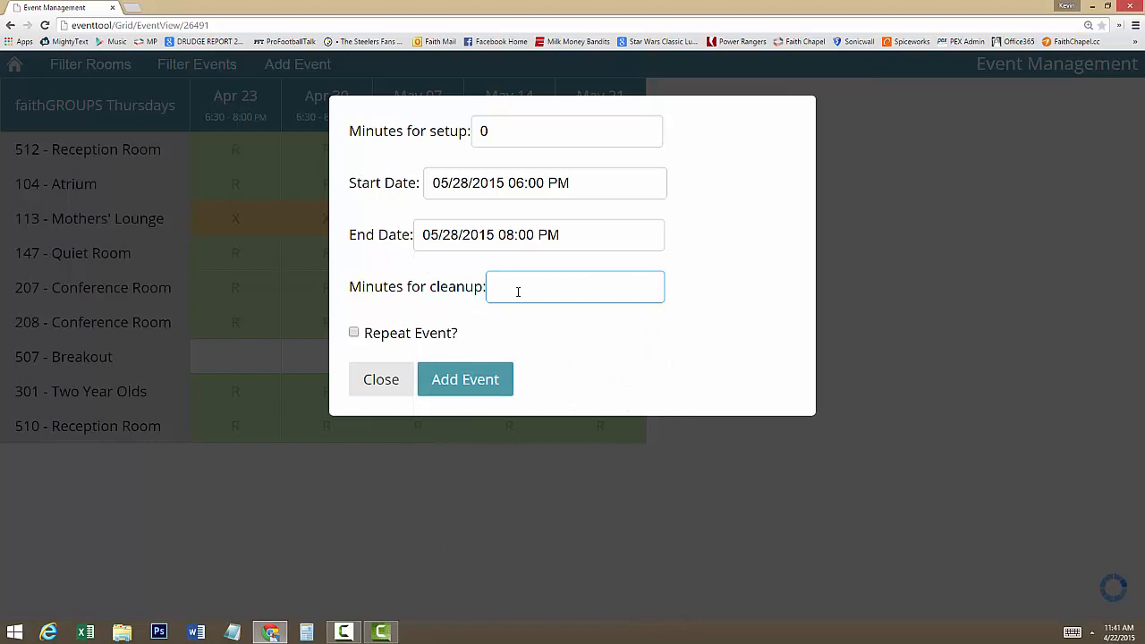
pyautogui.write('0')
pyautogui.click(461, 382)
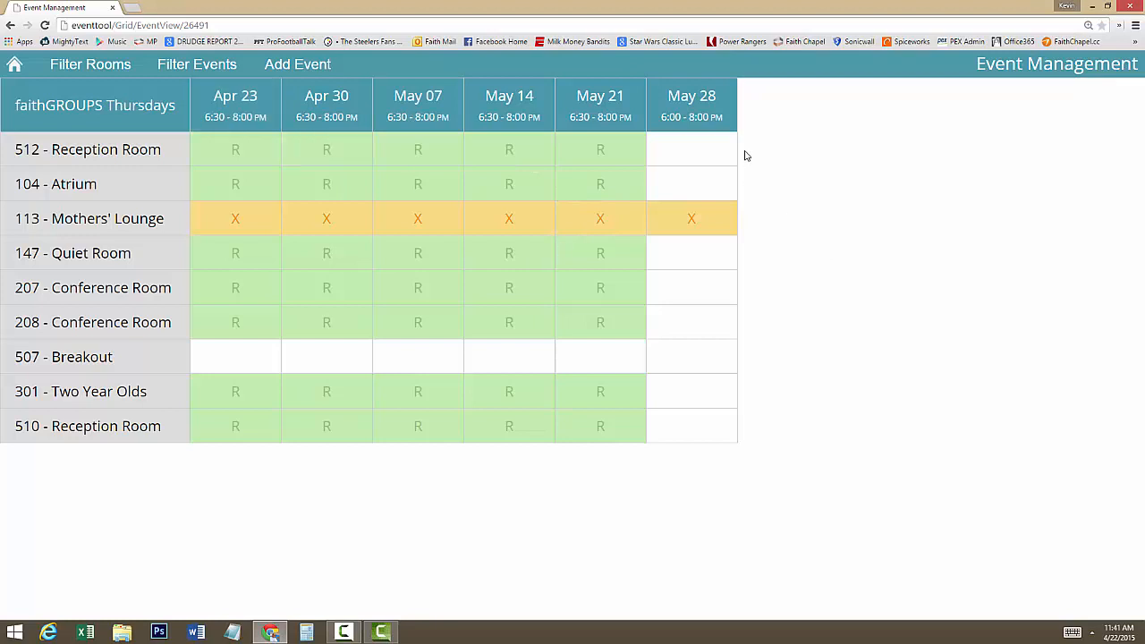
# - Check the May 28 event's details and time, and select every listed room except 113 - Mothers' Lounge for its mass reservation
pyautogui.click(713, 115)
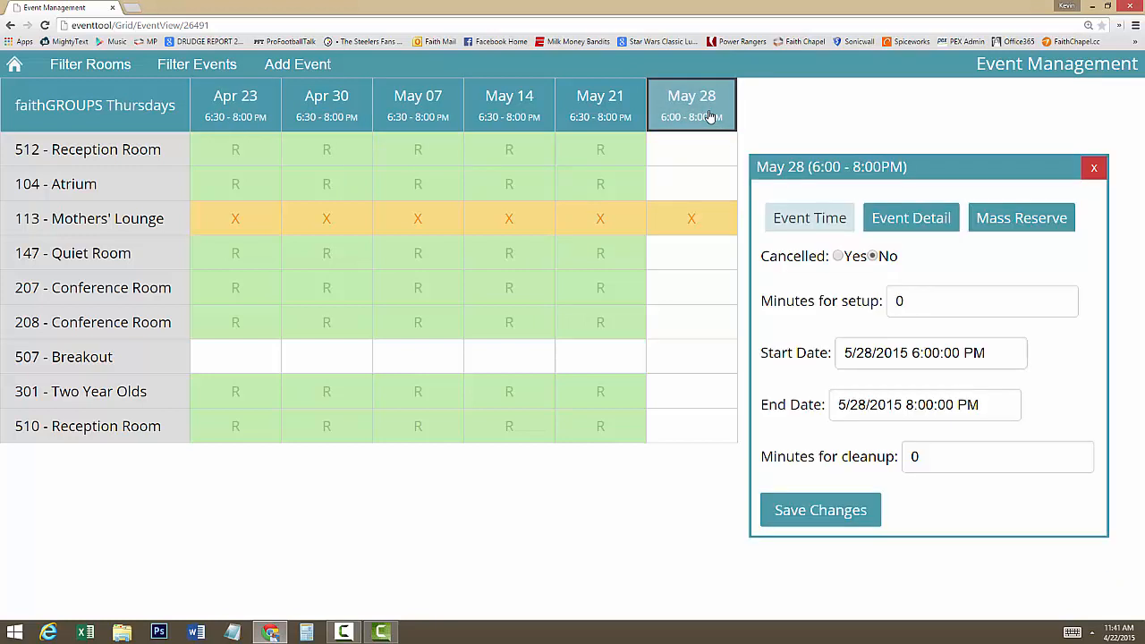
pyautogui.click(891, 225)
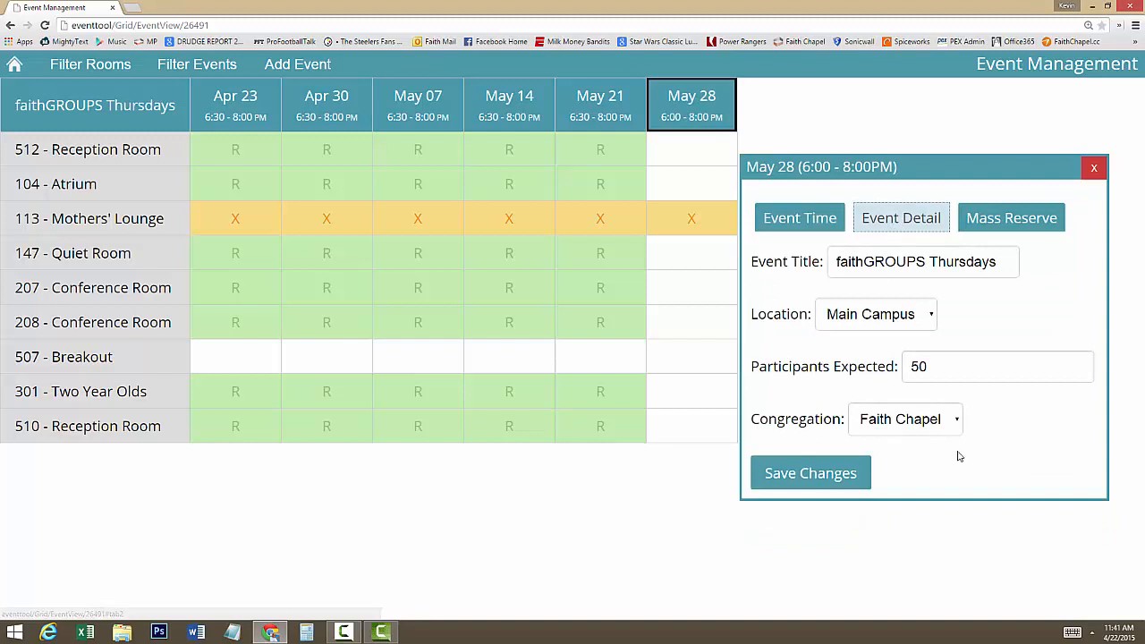
pyautogui.click(797, 221)
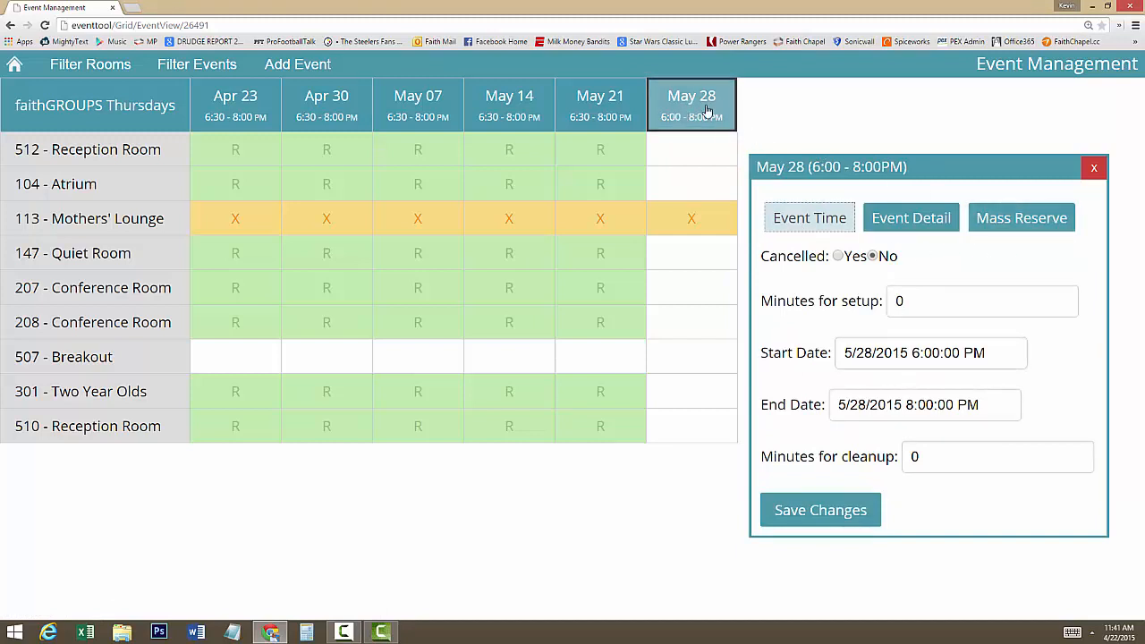
pyautogui.click(1014, 219)
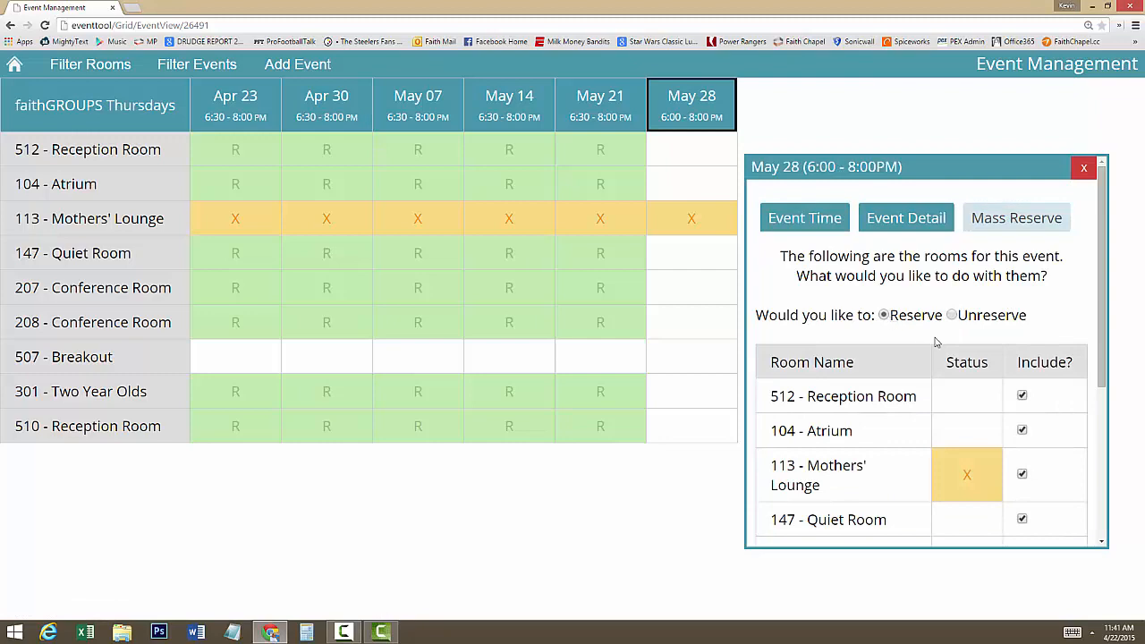
pyautogui.scroll(-3, 1001, 400)
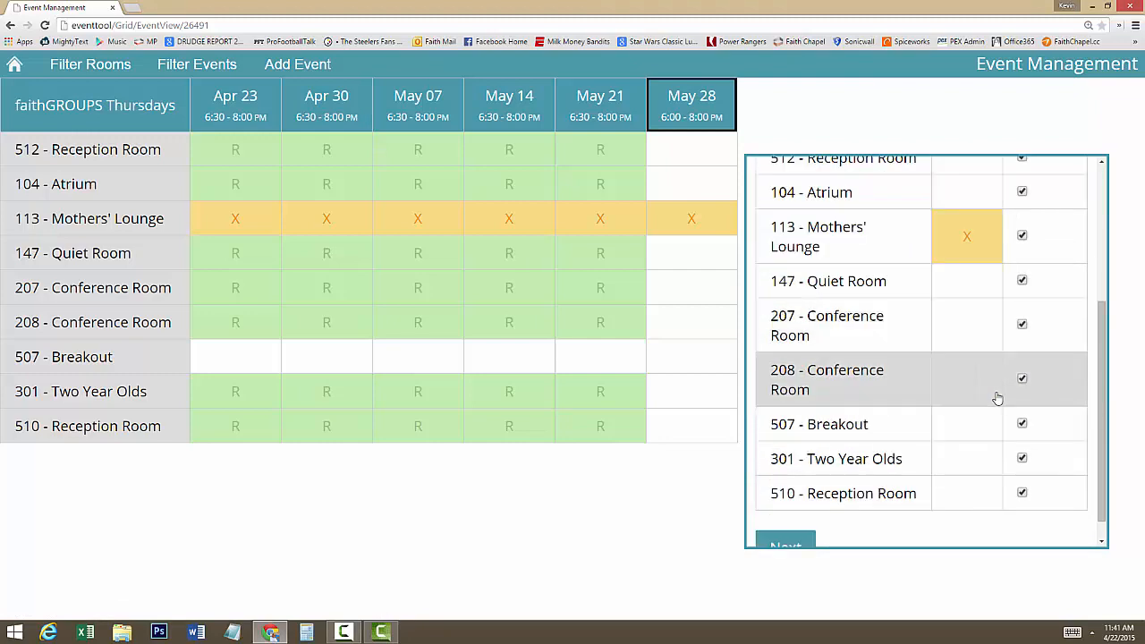
pyautogui.scroll(1, 998, 399)
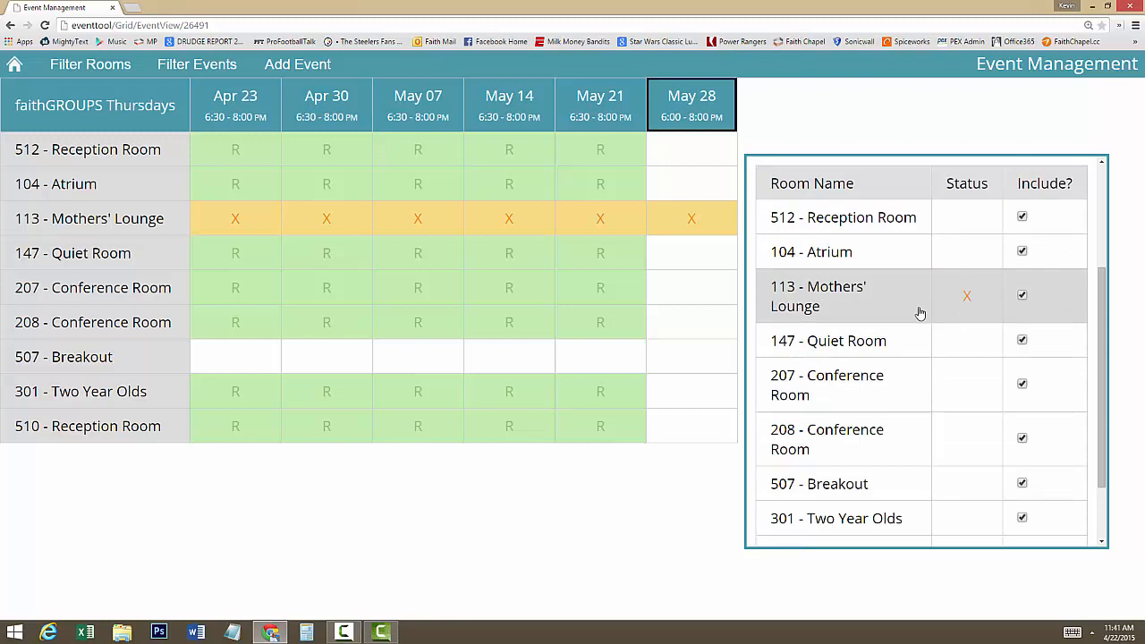
pyautogui.click(1023, 299)
pyautogui.scroll(-1, 868, 354)
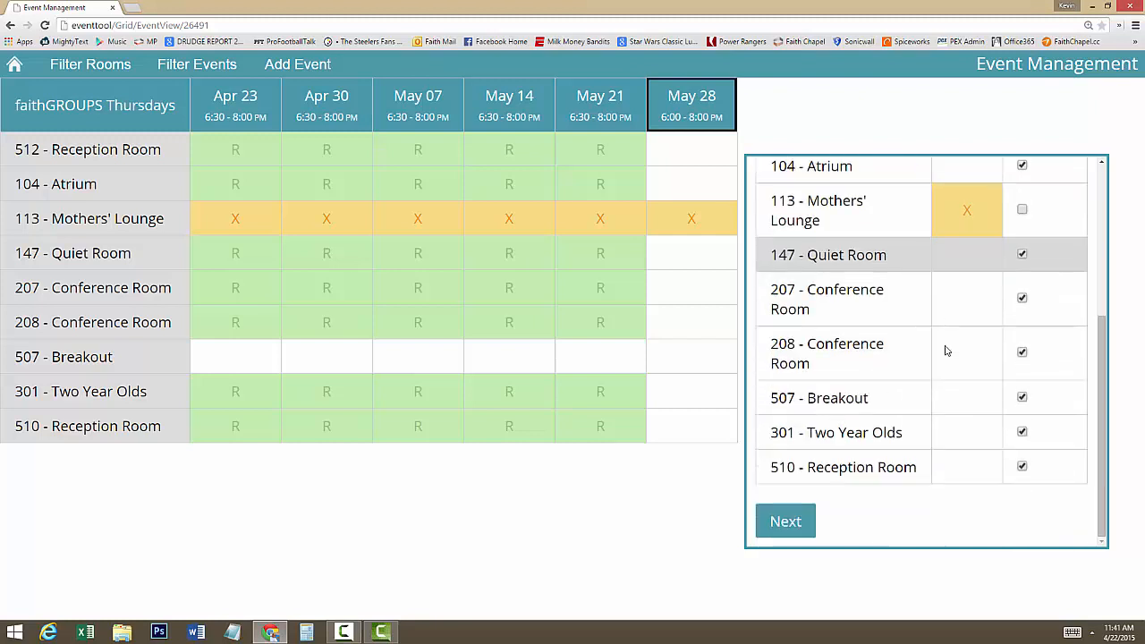
pyautogui.click(766, 528)
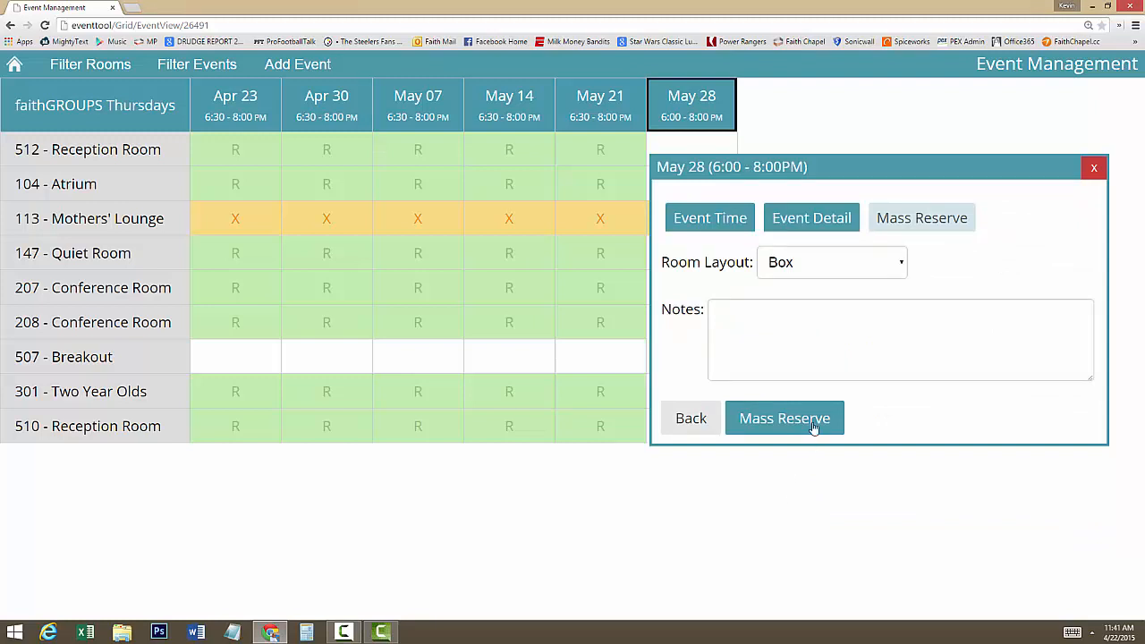
# - Choose the Rounds6 layout, leave the notes empty and mass reserve the selected rooms for May 28
pyautogui.click(902, 265)
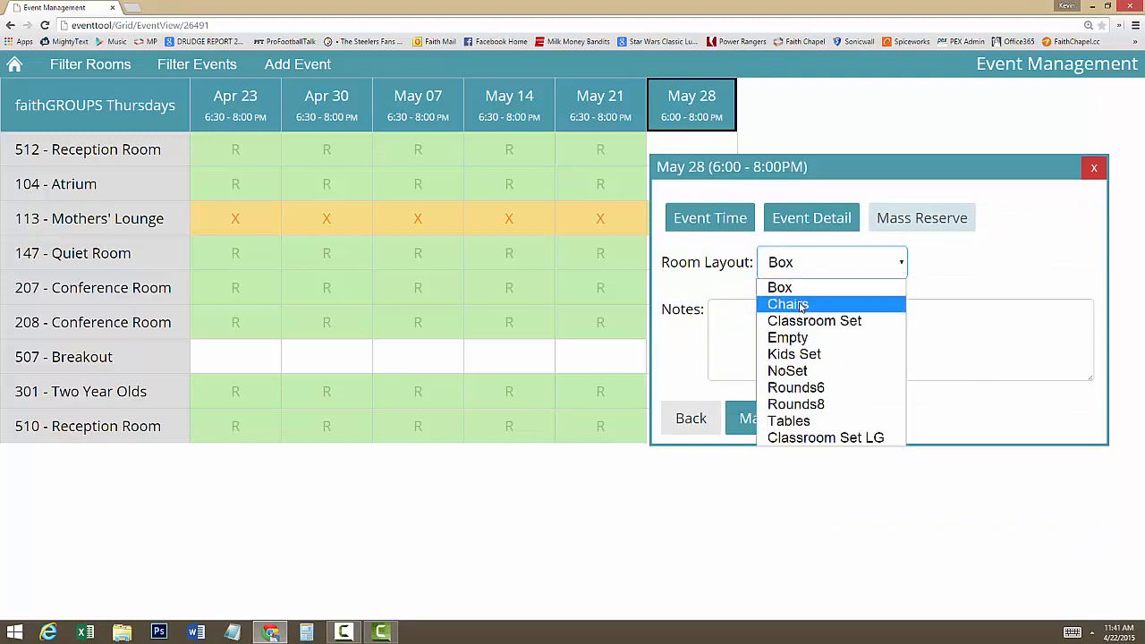
pyautogui.click(799, 388)
pyautogui.click(791, 351)
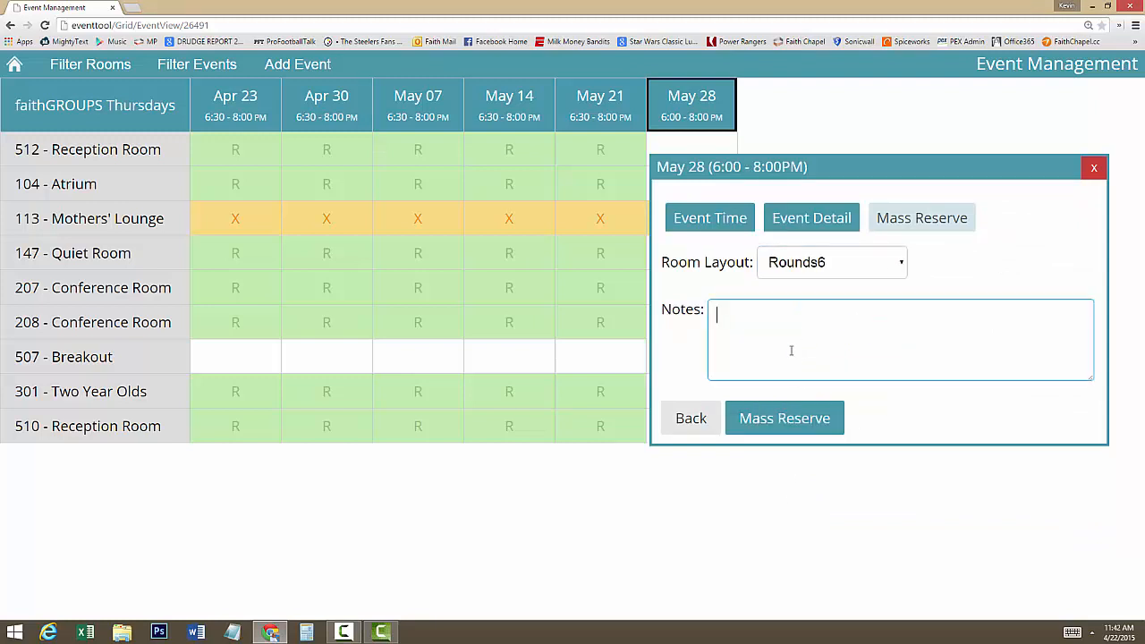
pyautogui.click(807, 418)
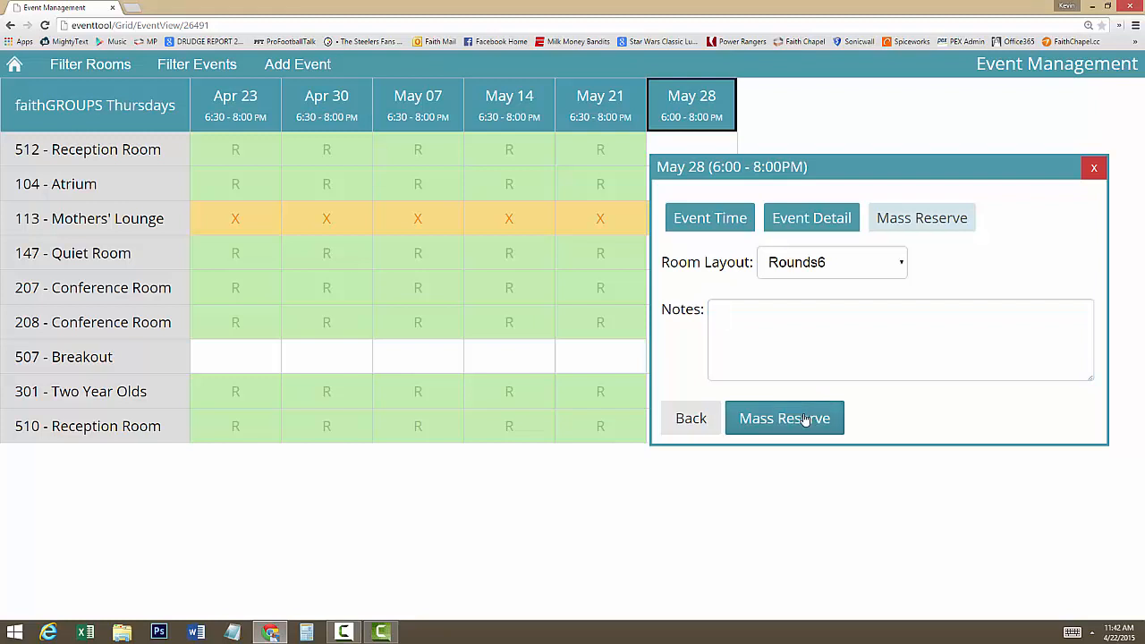